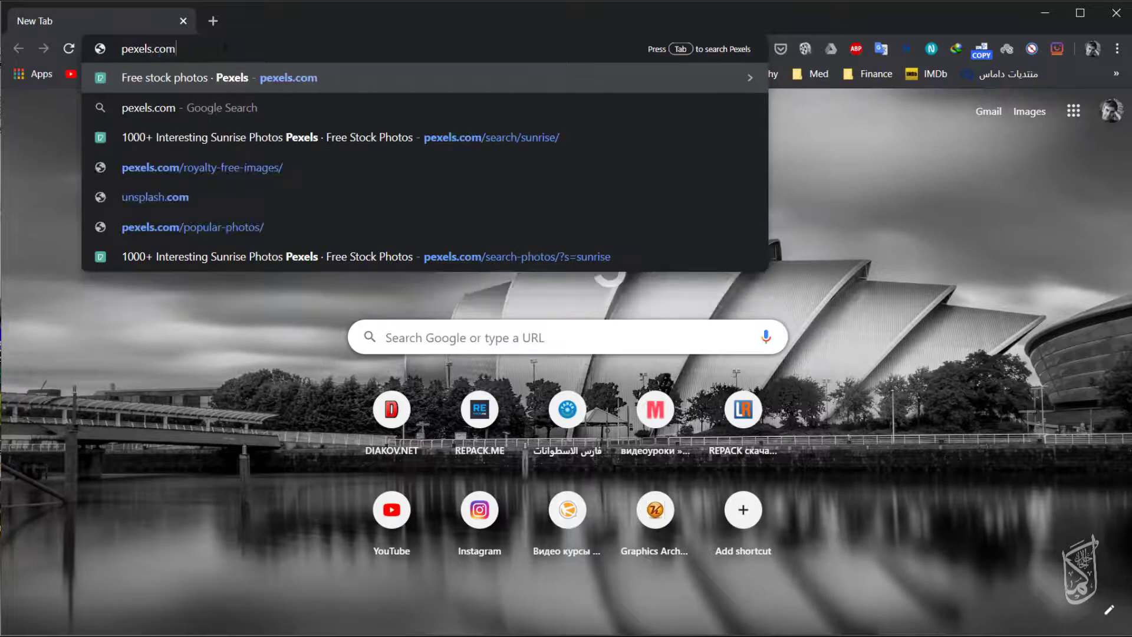
# Open pexels.com, search it for "sunrise" and browse the resulting photos.
pyautogui.press('Return')
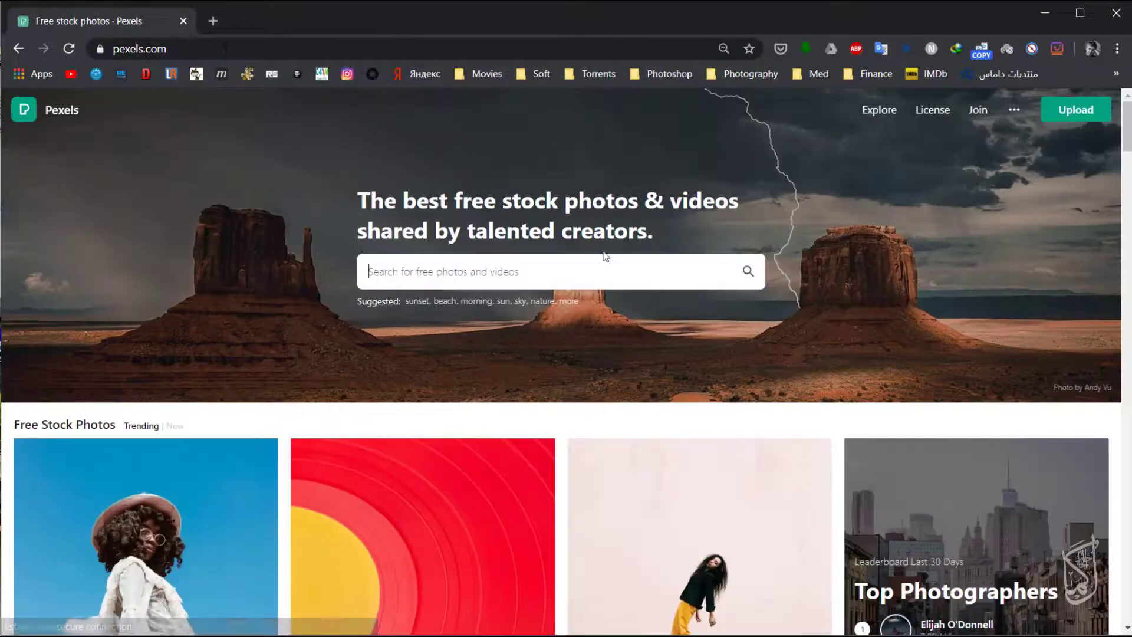
pyautogui.click(604, 257)
pyautogui.write('sunrise')
pyautogui.press('Return')
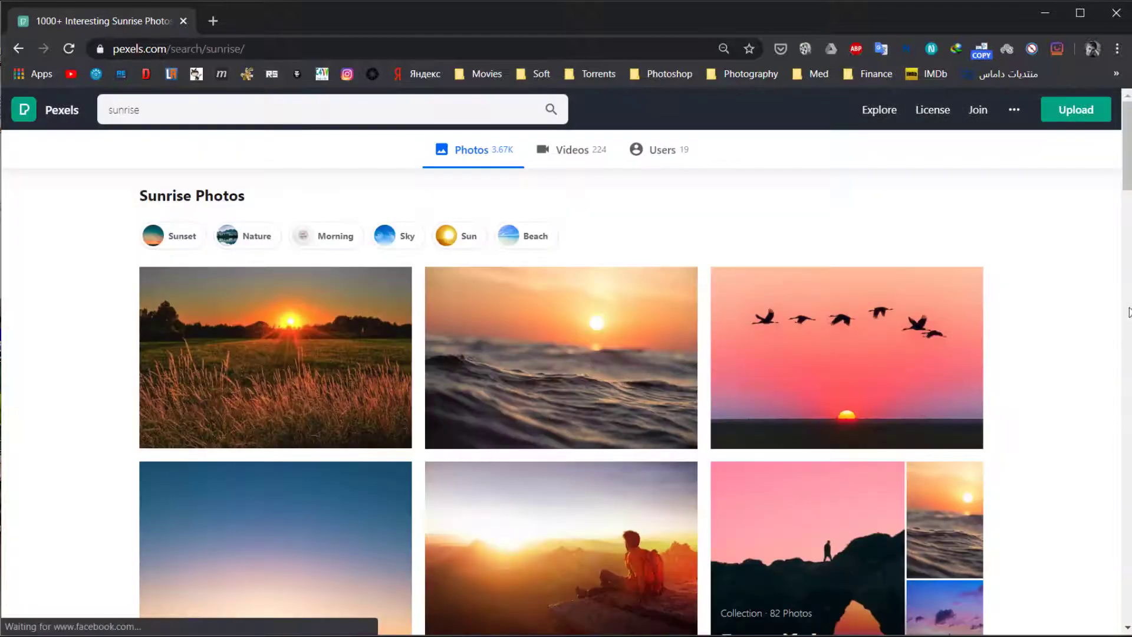
pyautogui.scroll(-8, 1108, 232)
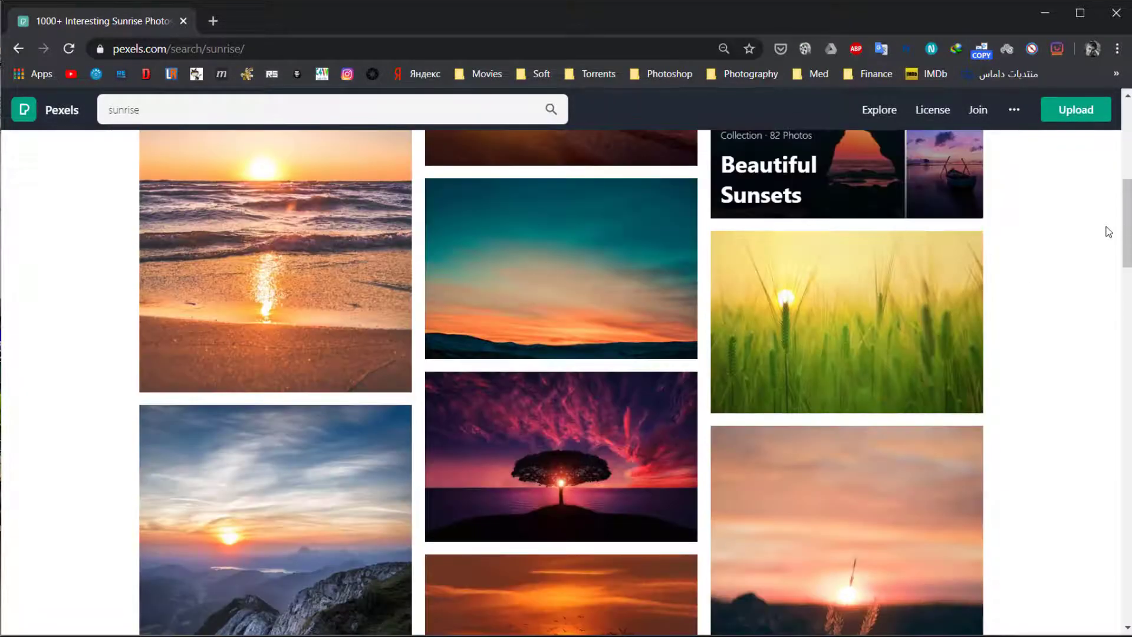
pyautogui.scroll(-8, 1109, 232)
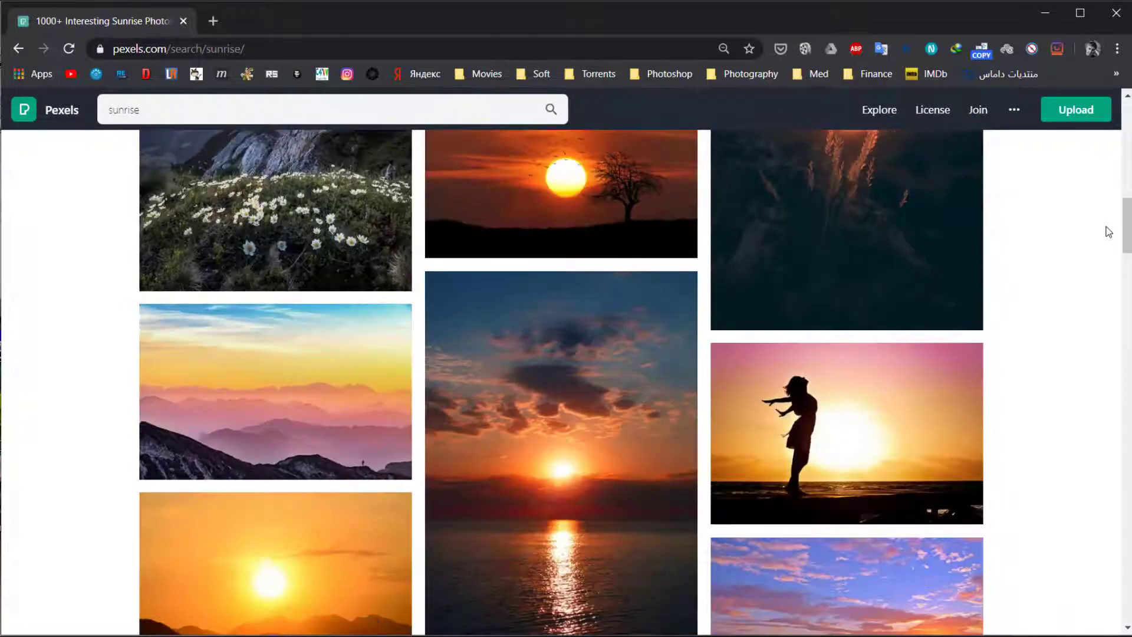
pyautogui.scroll(-8, 1109, 231)
pyautogui.scroll(-8, 1109, 231)
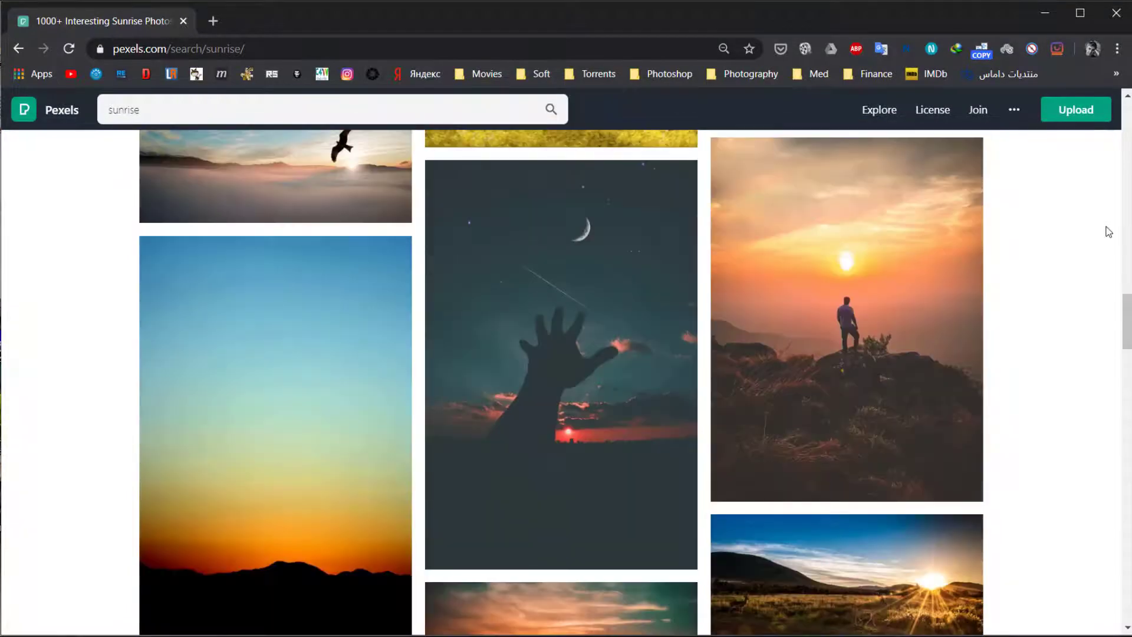
pyautogui.scroll(-8, 1109, 232)
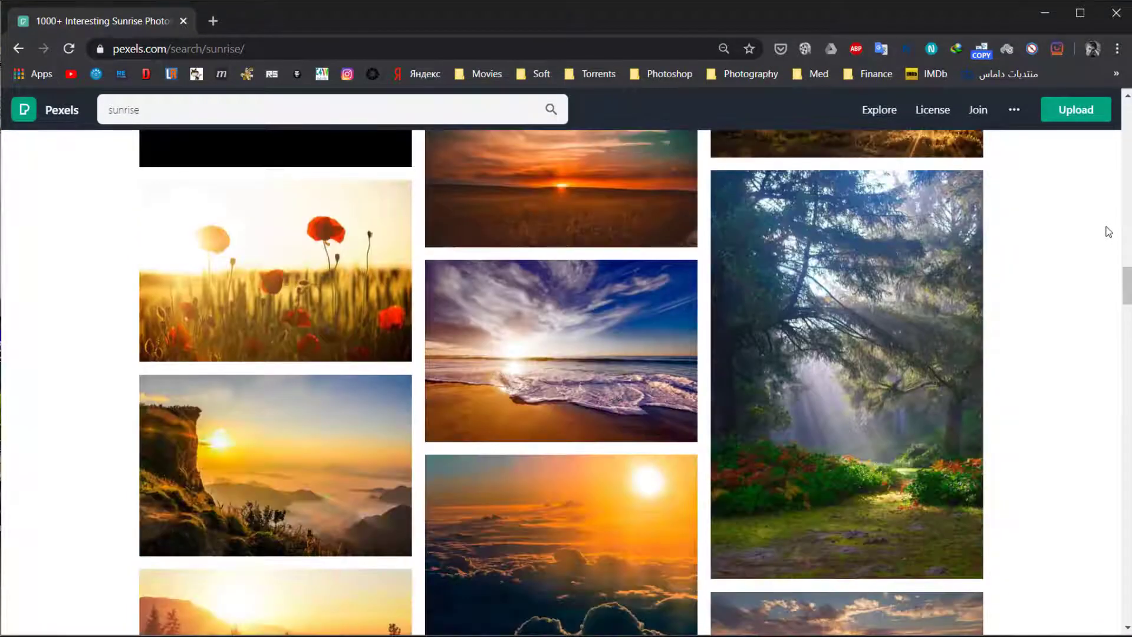
pyautogui.scroll(-8, 1109, 232)
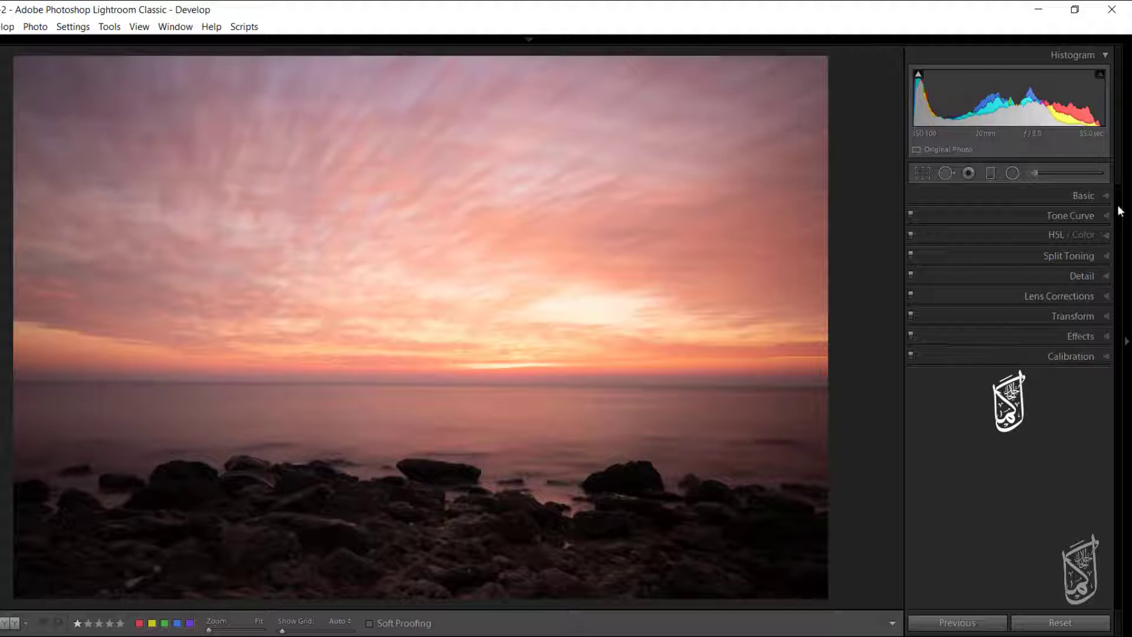
# In Lightroom Classic, remove chromatic aberration and enable lens profile corrections for the sunset seascape.
pyautogui.click(1107, 296)
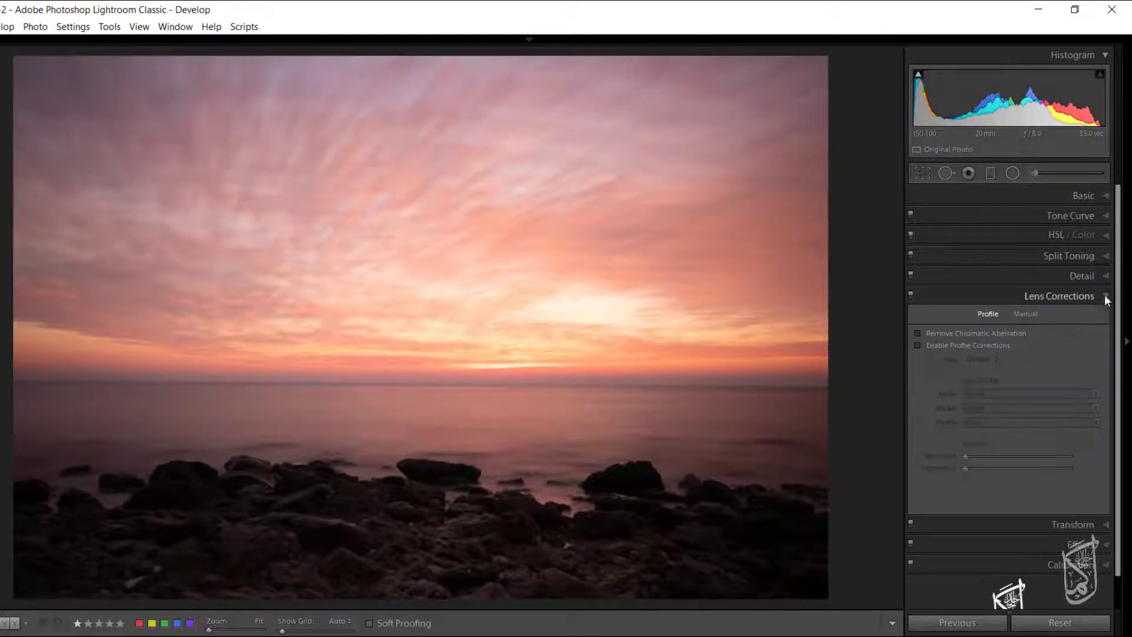
pyautogui.click(917, 334)
pyautogui.click(918, 345)
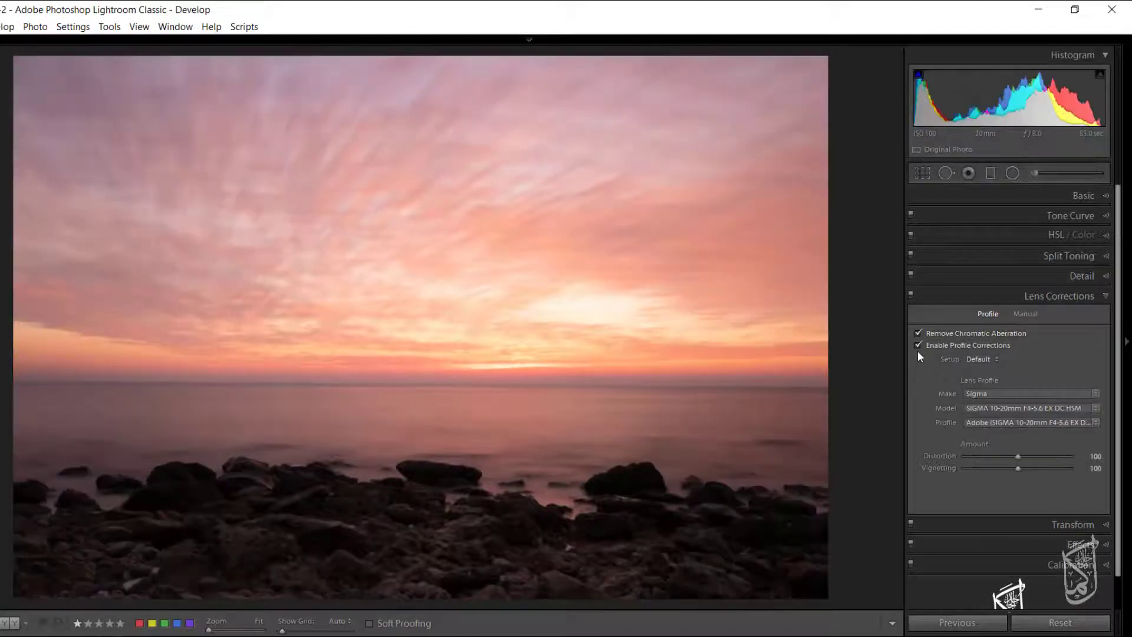
pyautogui.click(1107, 296)
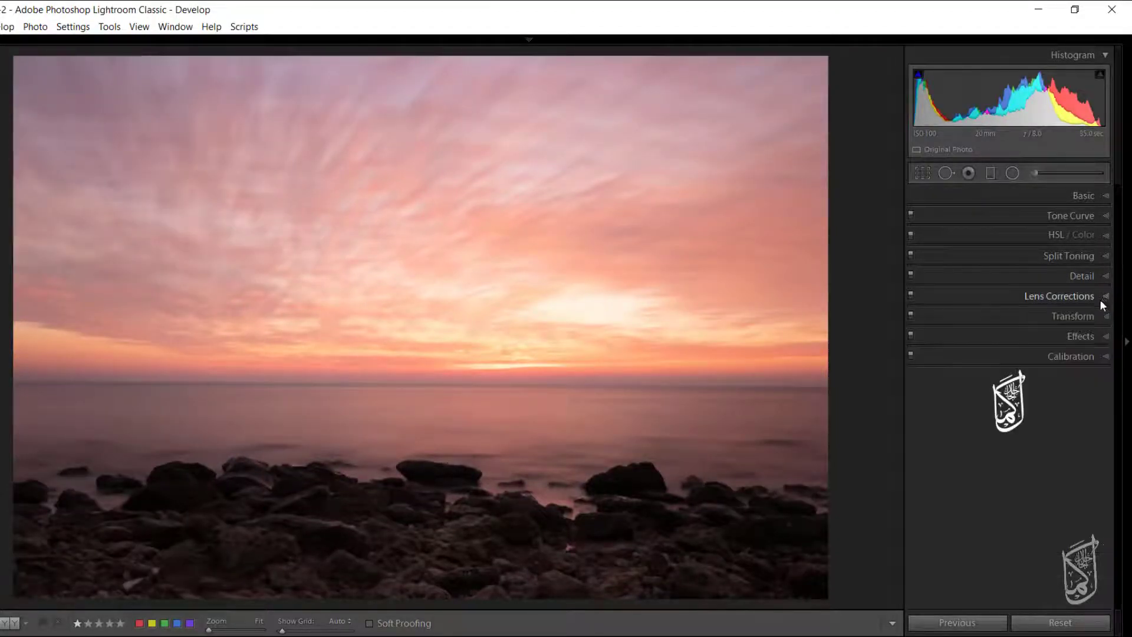
# Straighten the photo by aligning the crop angle along the sea horizon, keeping the original aspect.
pyautogui.click(922, 173)
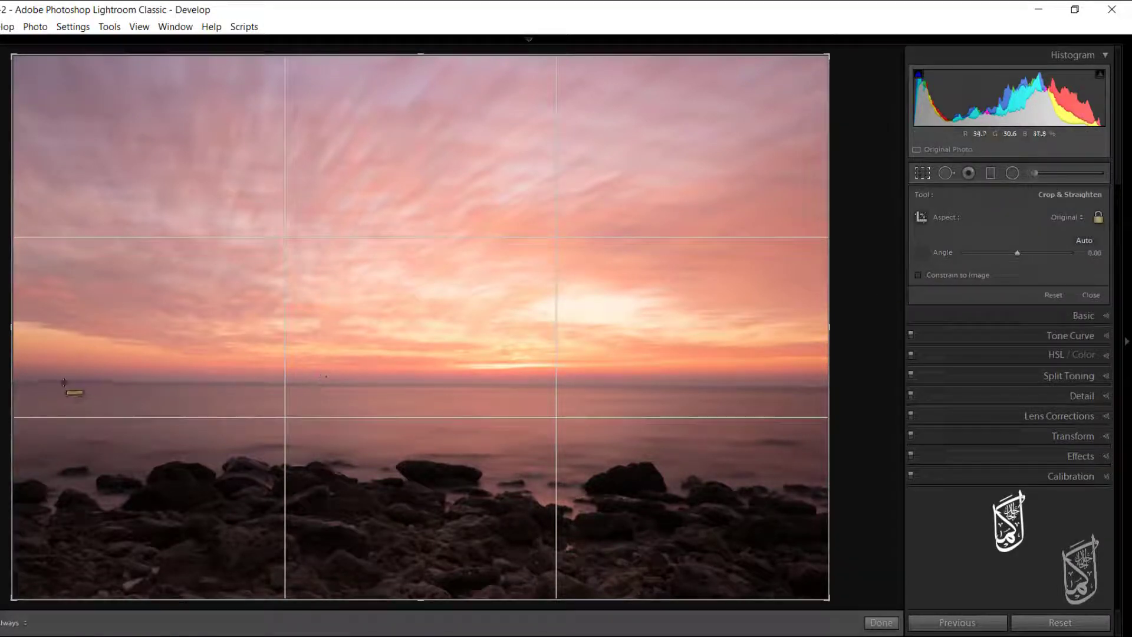
pyautogui.moveTo(60, 381); pyautogui.dragTo(766, 399)
pyautogui.click(922, 172)
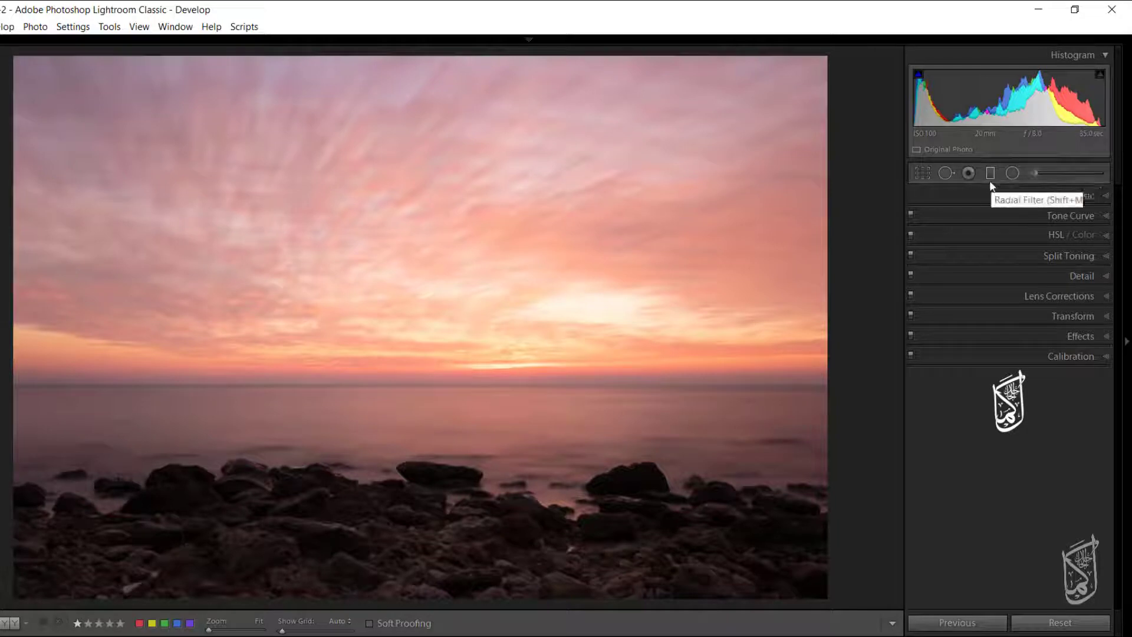
# Change the photo's color profile to Adobe Landscape in the basic adjustments.
pyautogui.click(1102, 195)
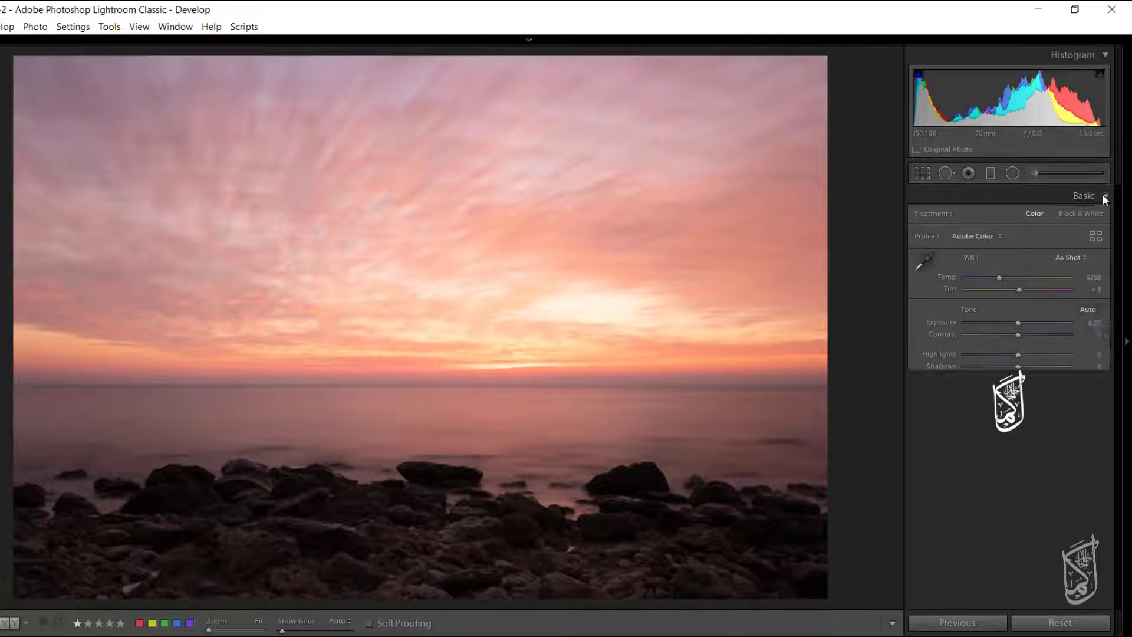
pyautogui.click(995, 236)
pyautogui.click(990, 267)
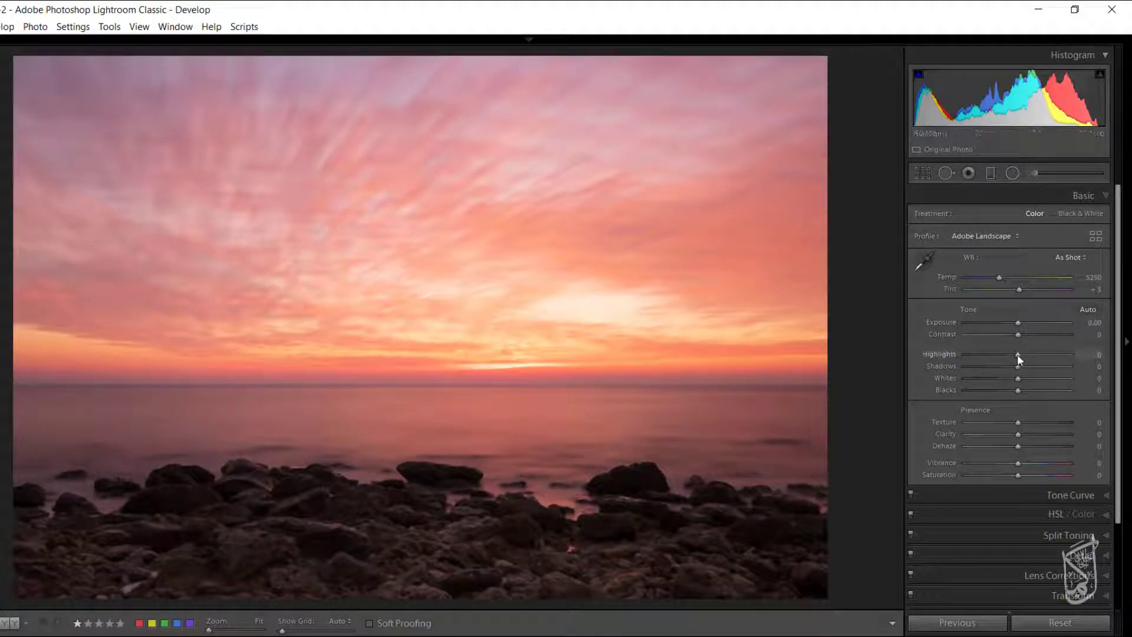
# Set the basic adjustments to Highlights -88, Whites +56, Blacks -11 and Vibrance +20.
pyautogui.moveTo(1017, 355); pyautogui.dragTo(1021, 392)
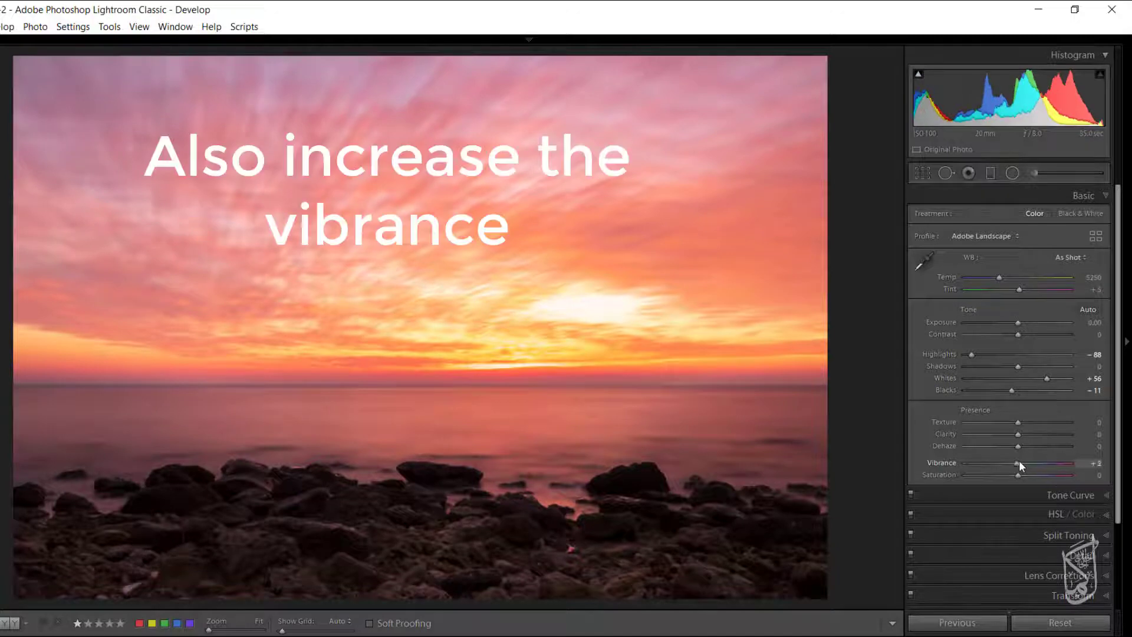
pyautogui.moveTo(1019, 461); pyautogui.dragTo(1028, 462)
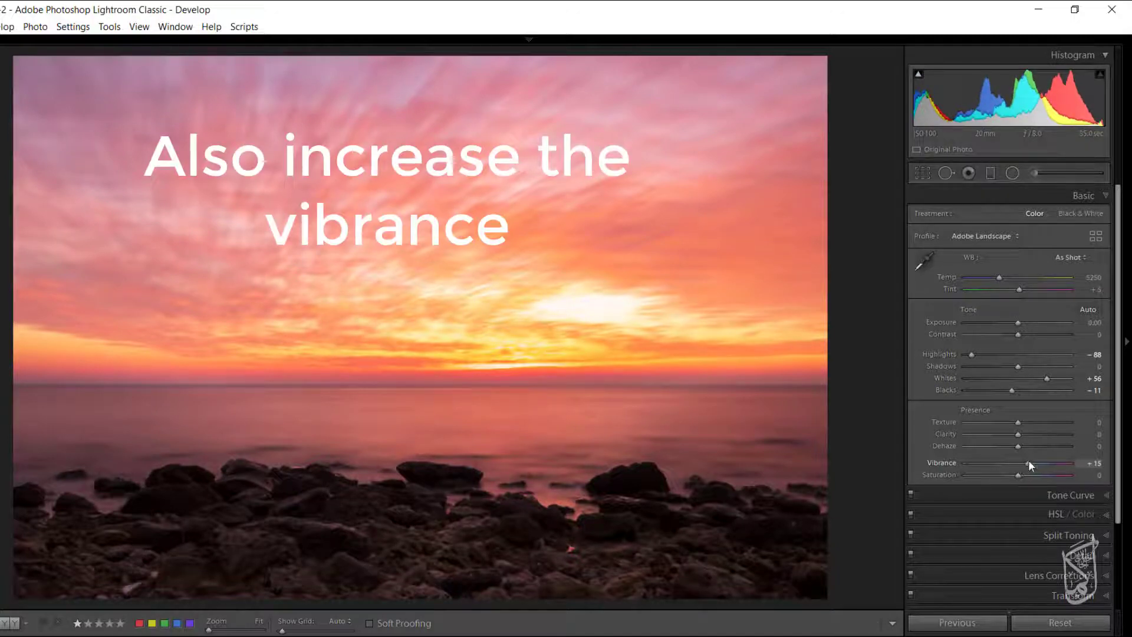
pyautogui.moveTo(1028, 462); pyautogui.dragTo(1028, 463)
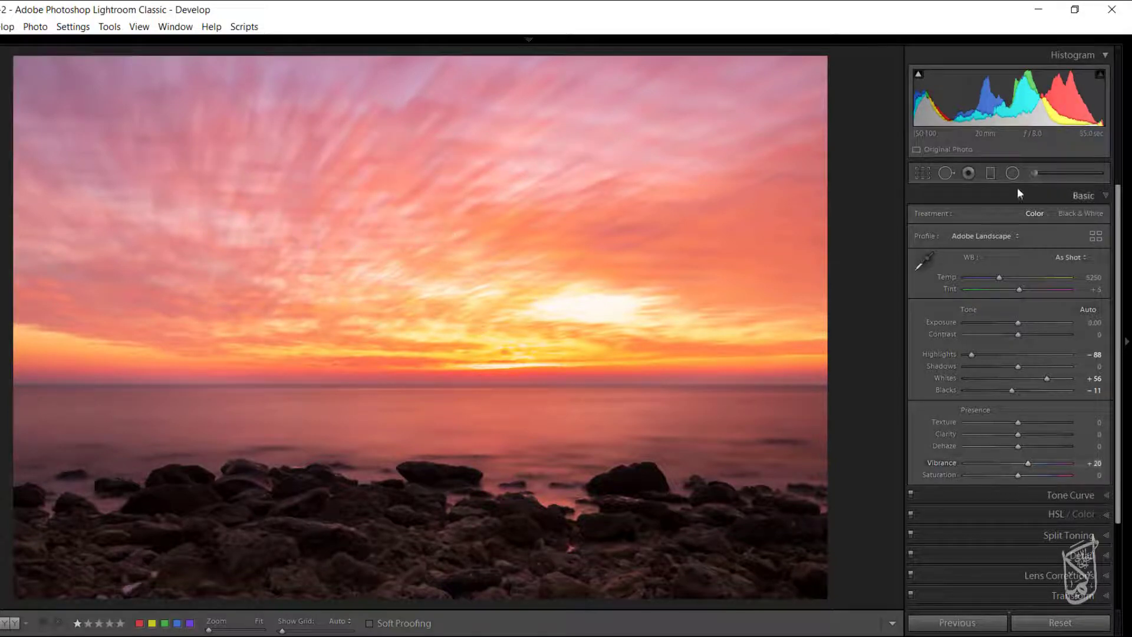
# Add a graduated filter with Exposure -0.89 from near the top of the sky down to the horizon.
pyautogui.click(990, 174)
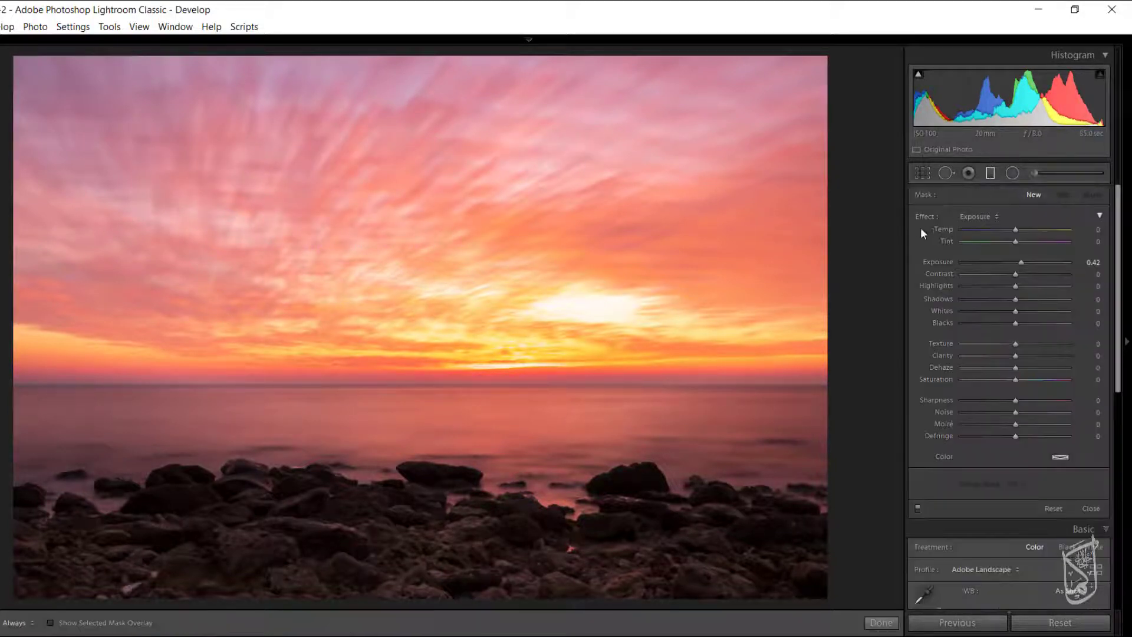
pyautogui.doubleClick(928, 219)
pyautogui.moveTo(1014, 269); pyautogui.dragTo(1004, 267)
pyautogui.moveTo(413, 76); pyautogui.dragTo(434, 385)
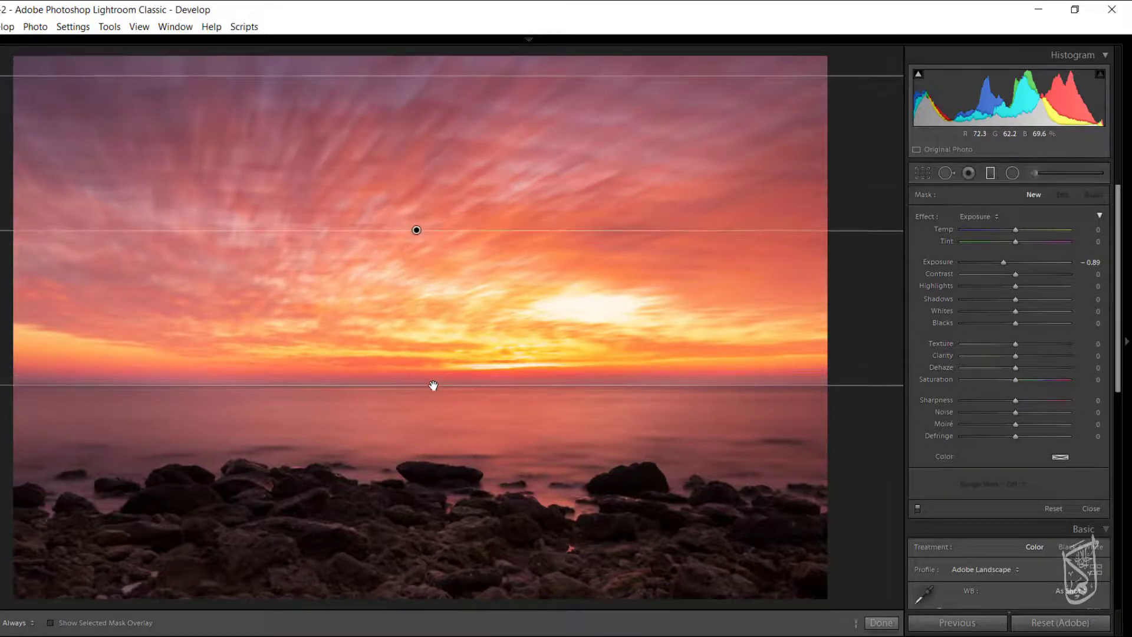
# Lower the sky gradient's exposure to -1.18, fine-tune its contrast and tones, and finish editing the filter.
pyautogui.click(1002, 263)
pyautogui.moveTo(1001, 263); pyautogui.dragTo(998, 265)
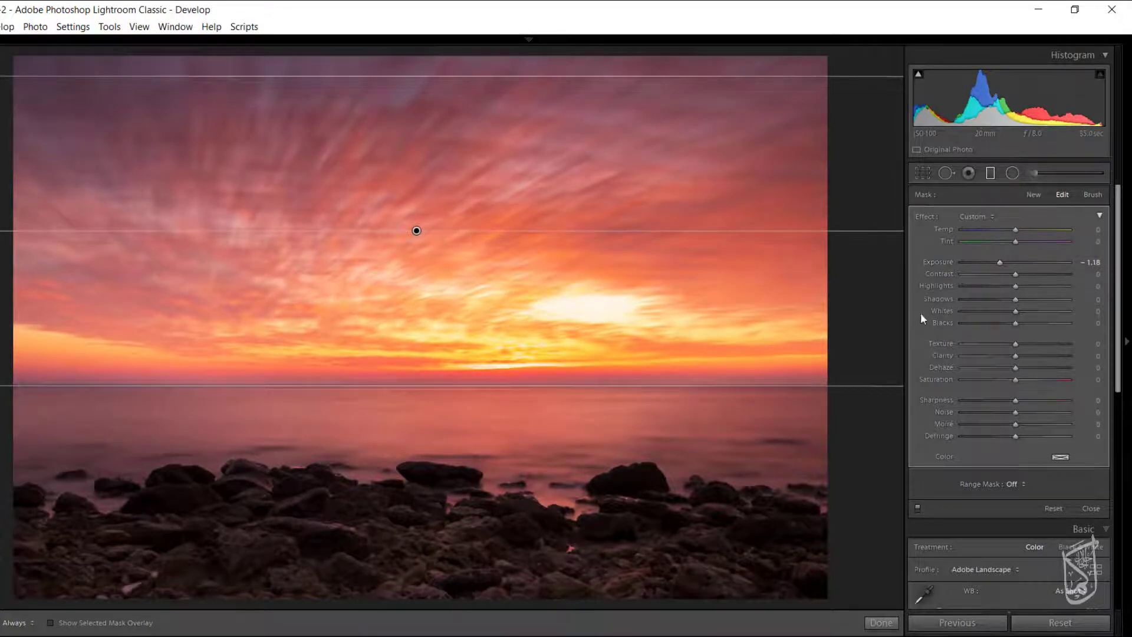
pyautogui.moveTo(1017, 273); pyautogui.dragTo(982, 295)
pyautogui.press('Return')
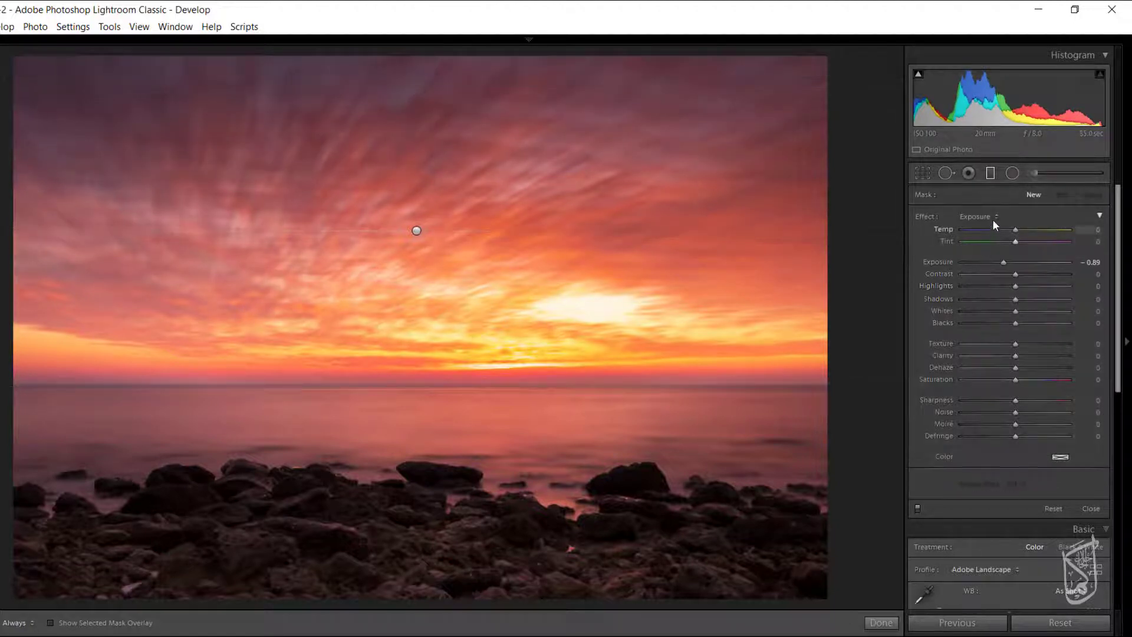
# Add a second graduated filter with the Shadows effect, from the photo's bottom edge up to the top of the rocks.
pyautogui.click(994, 218)
pyautogui.click(966, 309)
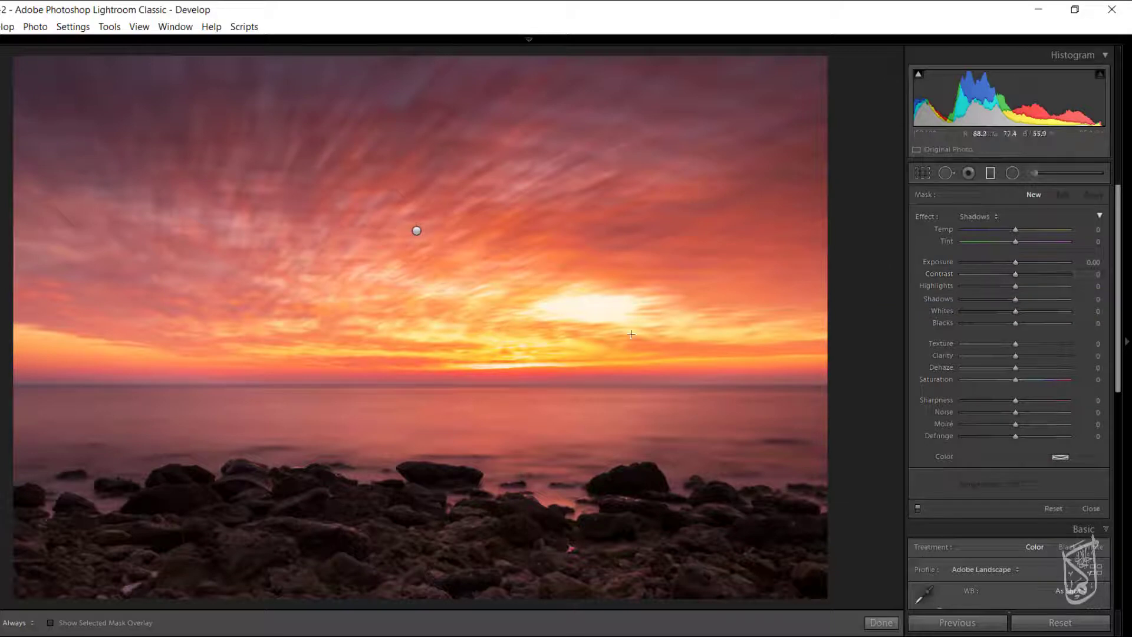
pyautogui.moveTo(435, 595); pyautogui.dragTo(443, 463)
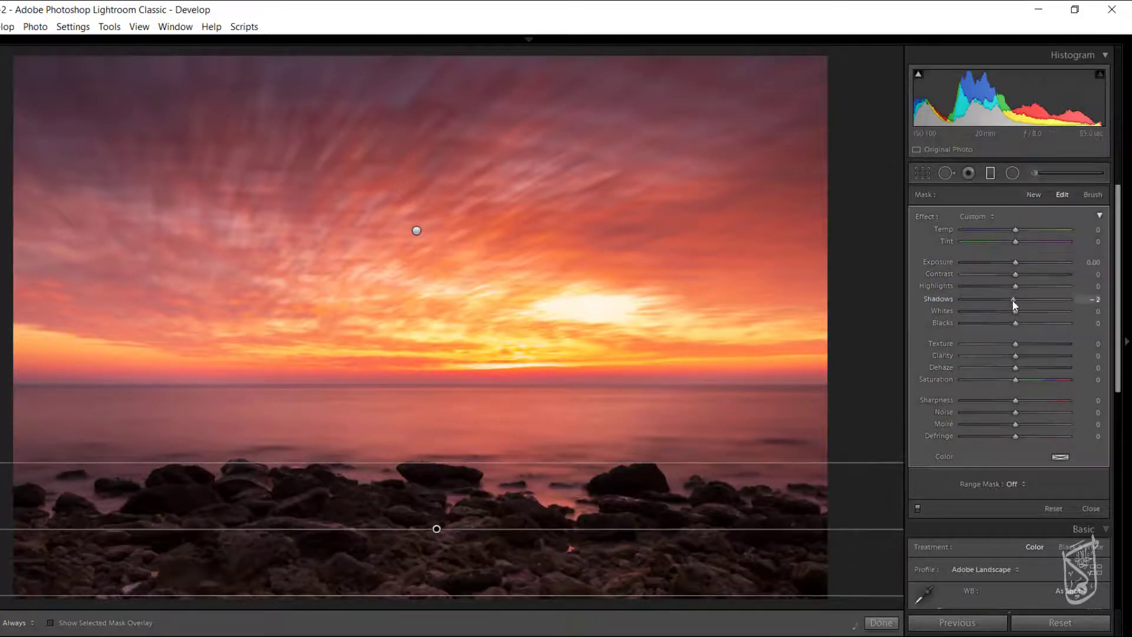
# Set the foreground gradient to Shadows -15, Texture 39, Clarity 19 and Sharpness 44.
pyautogui.moveTo(1014, 300); pyautogui.dragTo(1008, 299)
pyautogui.moveTo(1018, 345)
pyautogui.mouseDown()
pyautogui.moveTo(1038, 342)
pyautogui.moveTo(1027, 356)
pyautogui.mouseUp()
pyautogui.moveTo(1016, 400); pyautogui.dragTo(1032, 403)
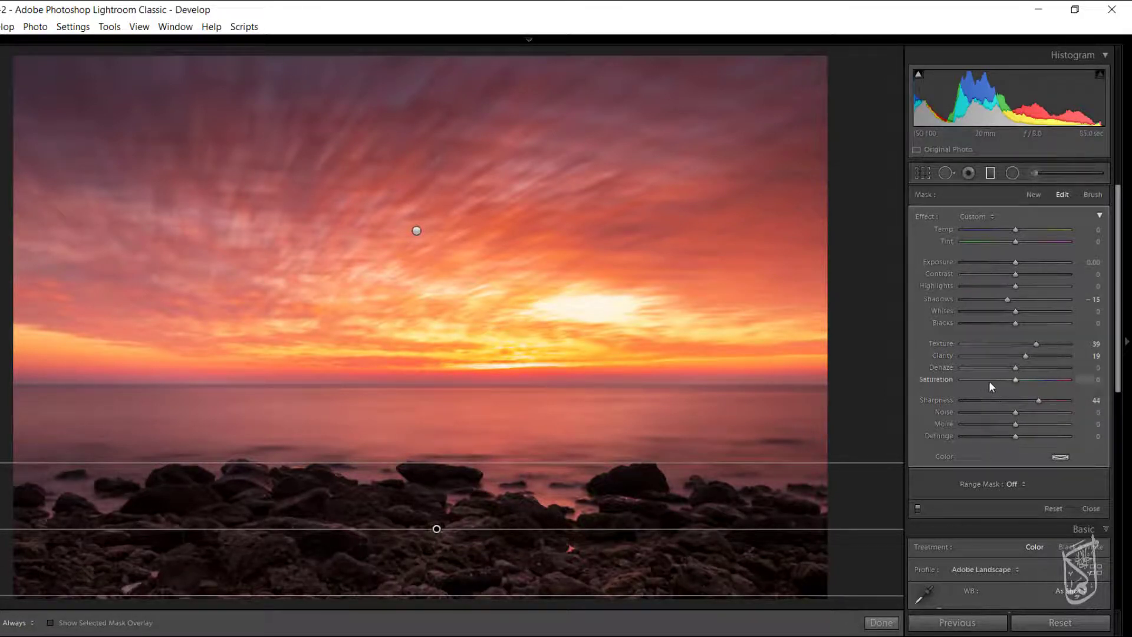
# Add a wide inverted radial filter with the Exposure effect over the foreground rocks and set its exposure to 0.66.
pyautogui.click(1015, 176)
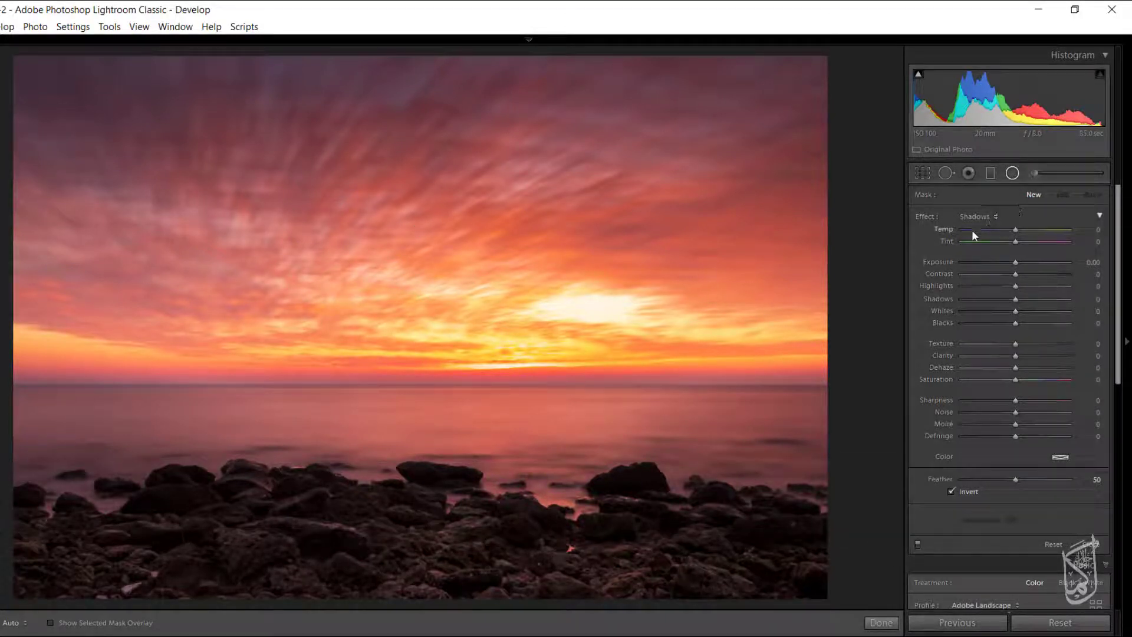
pyautogui.click(982, 217)
pyautogui.click(979, 261)
pyautogui.moveTo(986, 262); pyautogui.dragTo(1006, 263)
pyautogui.moveTo(440, 473); pyautogui.dragTo(809, 547)
pyautogui.moveTo(1024, 262); pyautogui.dragTo(1026, 262)
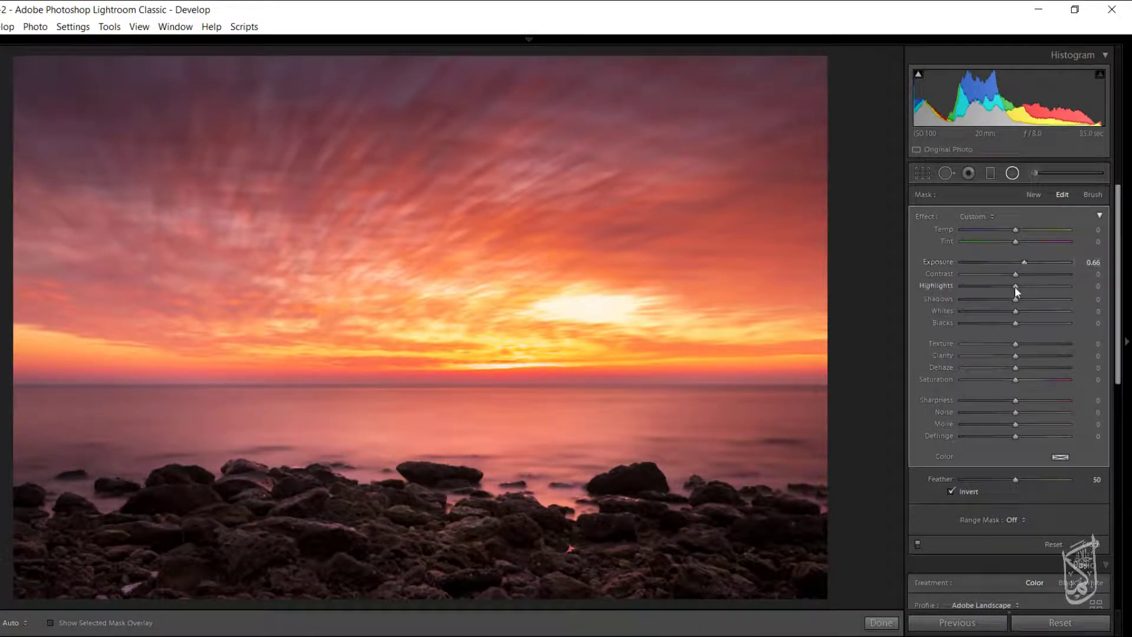
# Set the rocks' radial filter to Contrast 15, Shadows 40 and Sharpness 31.
pyautogui.moveTo(1015, 275)
pyautogui.mouseDown()
pyautogui.moveTo(1027, 274)
pyautogui.moveTo(1010, 283)
pyautogui.mouseUp()
pyautogui.moveTo(1031, 300); pyautogui.dragTo(1036, 301)
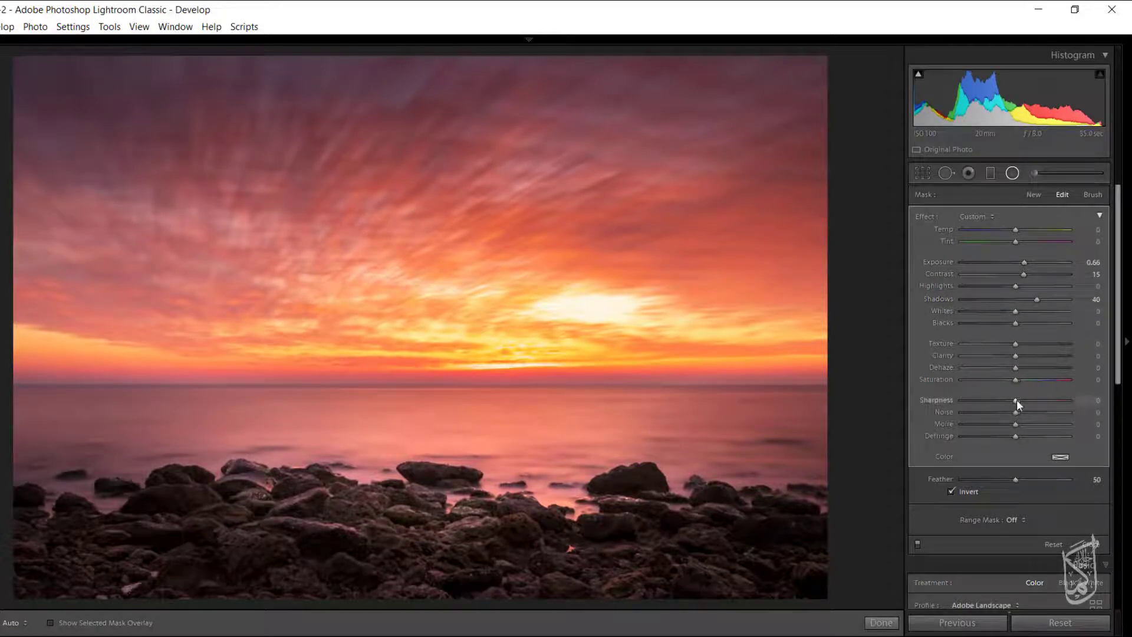
pyautogui.moveTo(1032, 403); pyautogui.dragTo(1034, 402)
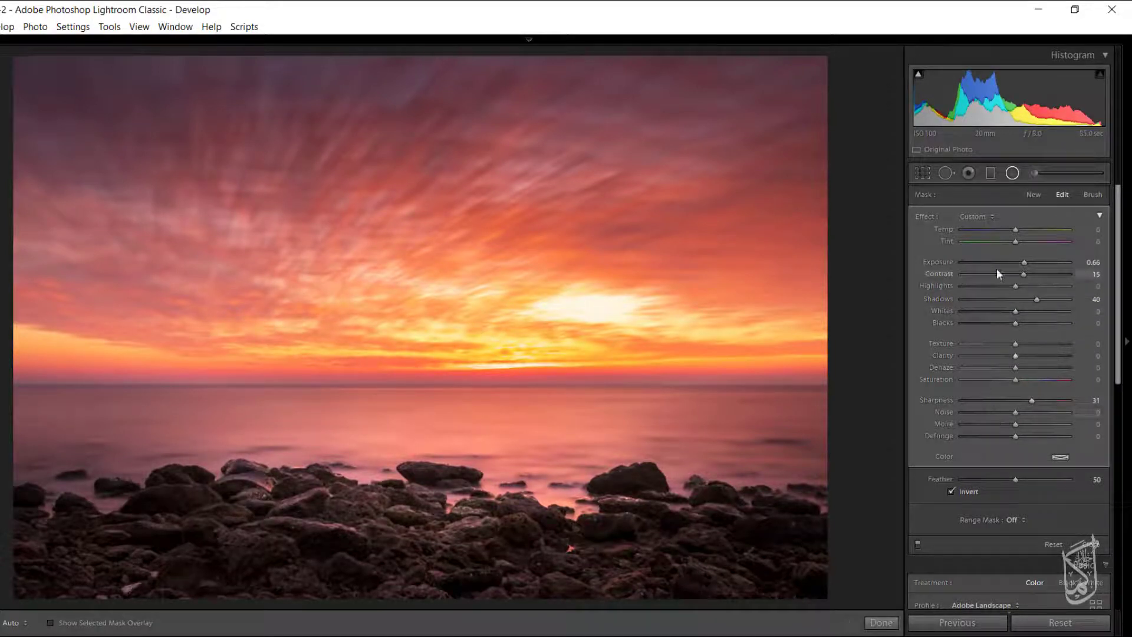
# Add three smaller radial filters with Exposure 0.61: two over the right-hand rocks and one over the left-hand rocks.
pyautogui.click(1032, 199)
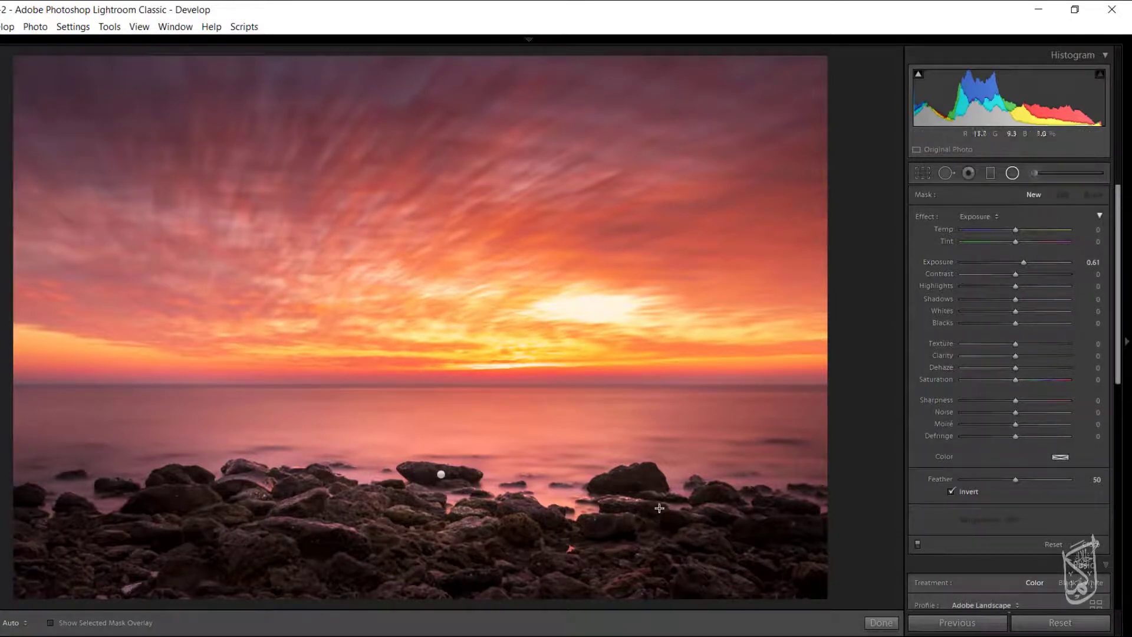
pyautogui.moveTo(633, 476); pyautogui.dragTo(687, 542)
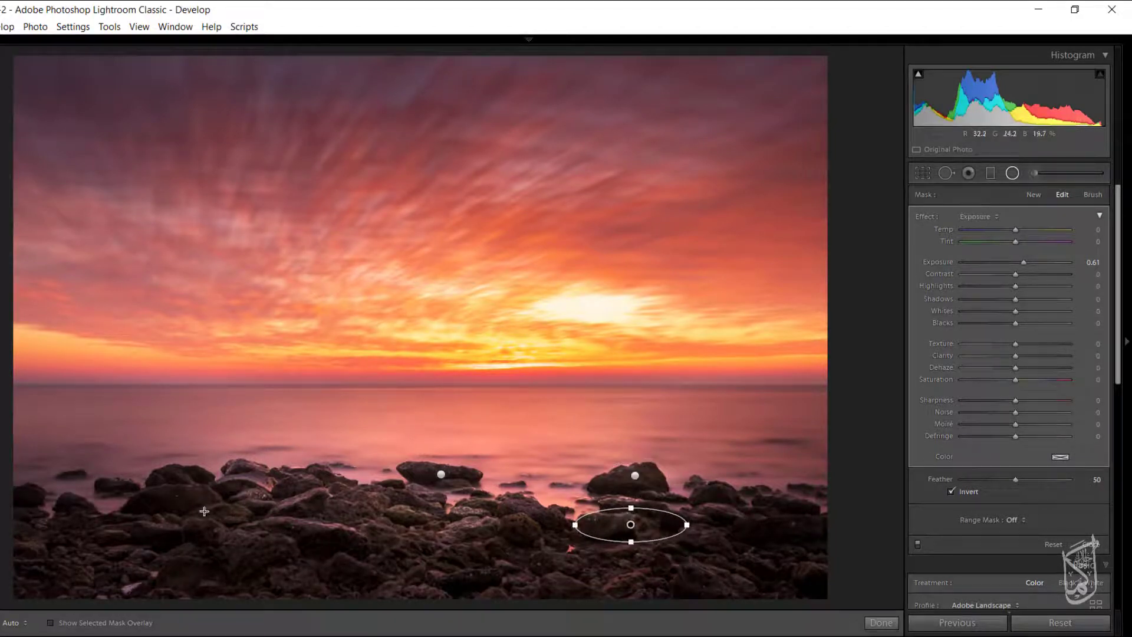
pyautogui.moveTo(203, 506); pyautogui.dragTo(282, 529)
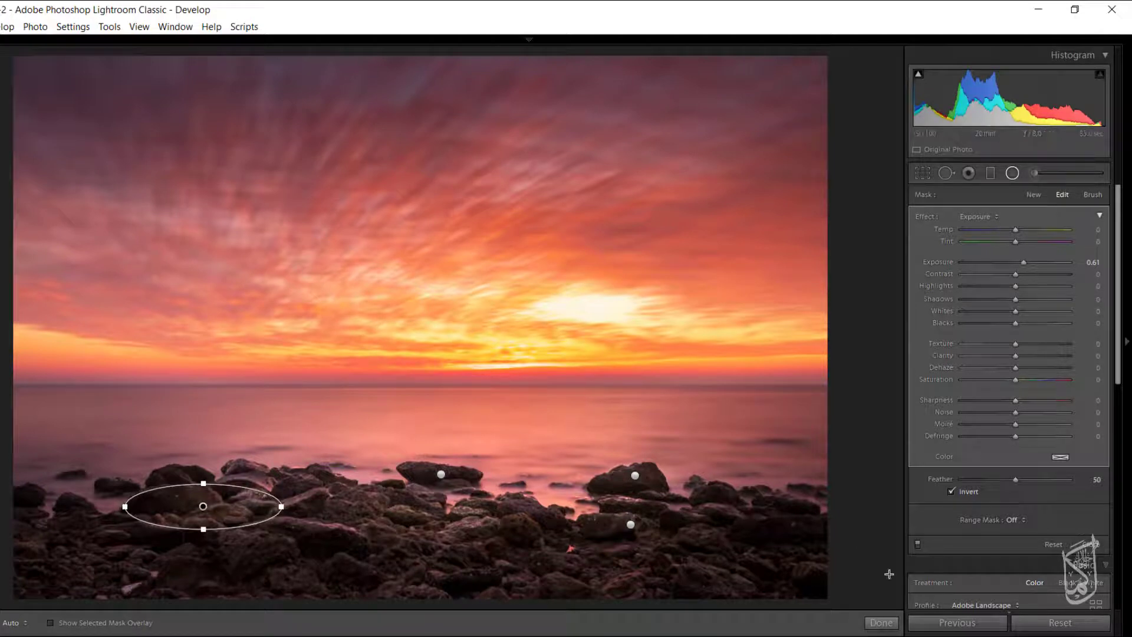
pyautogui.click(882, 623)
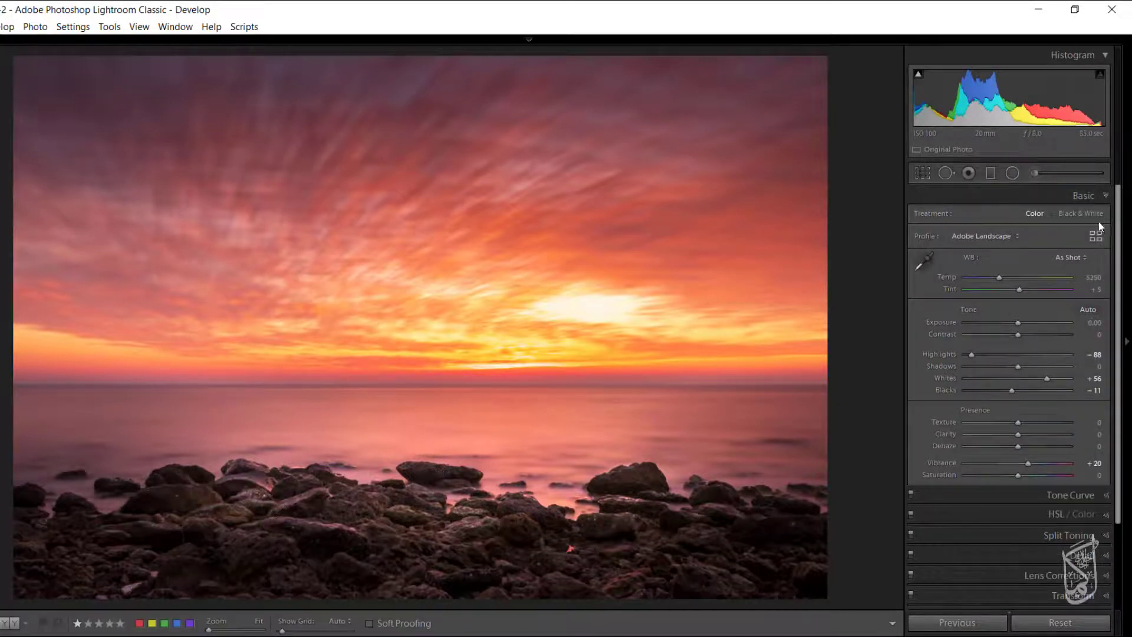
# Set the photo's sharpening Amount to 78 and Masking to 28, and the Luminance noise reduction to 16.
pyautogui.click(1108, 196)
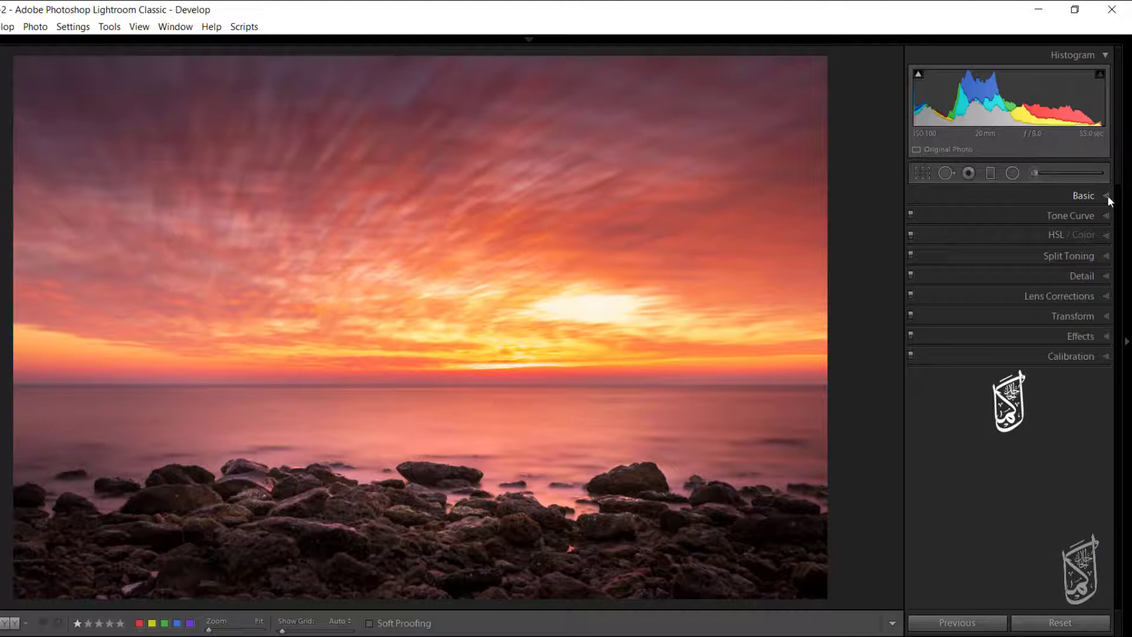
pyautogui.click(1106, 276)
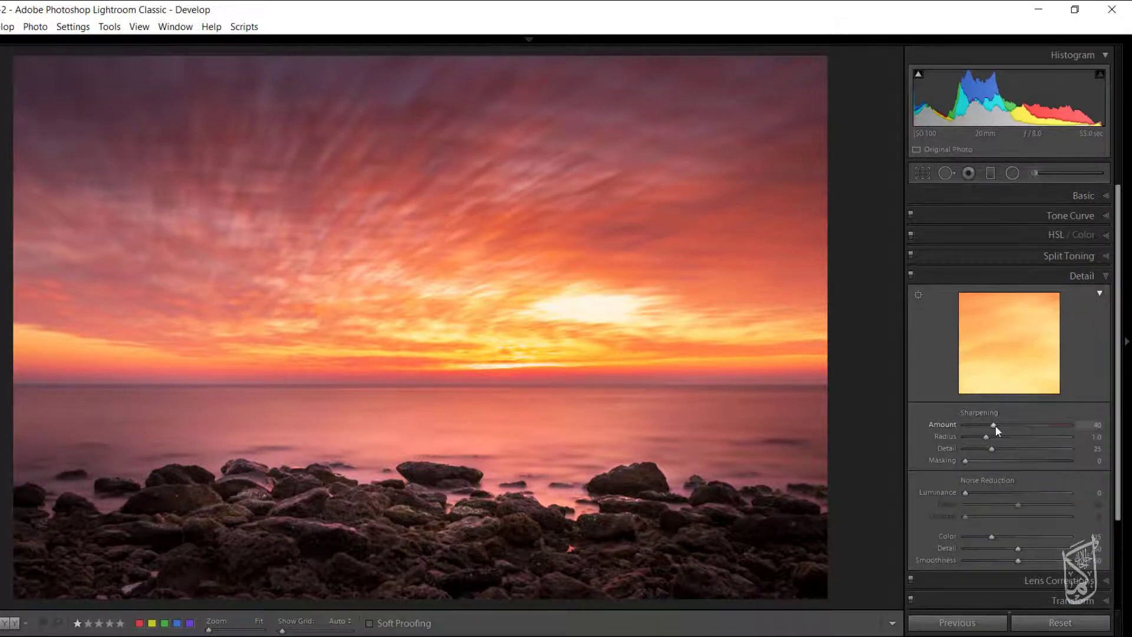
pyautogui.moveTo(995, 425); pyautogui.dragTo(1024, 421)
pyautogui.moveTo(967, 461); pyautogui.dragTo(993, 452)
pyautogui.moveTo(967, 492); pyautogui.dragTo(982, 493)
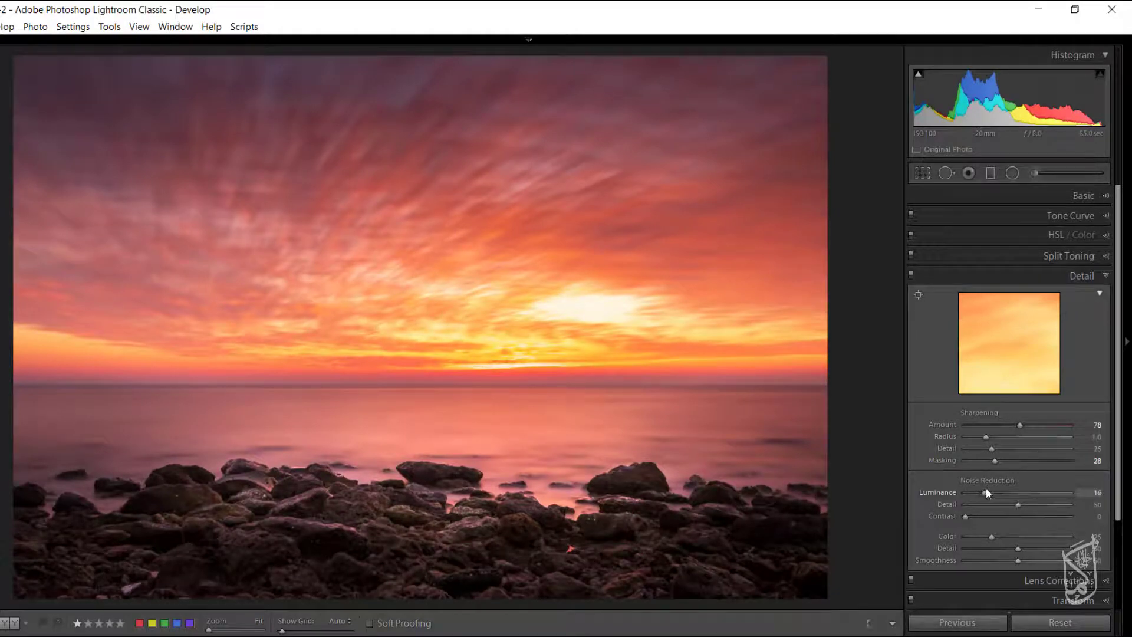
# Set the Luminance noise reduction to 19 and heal a spot in the sky's upper-left corner with a size 76, feather 52 brush.
pyautogui.moveTo(987, 490); pyautogui.dragTo(988, 487)
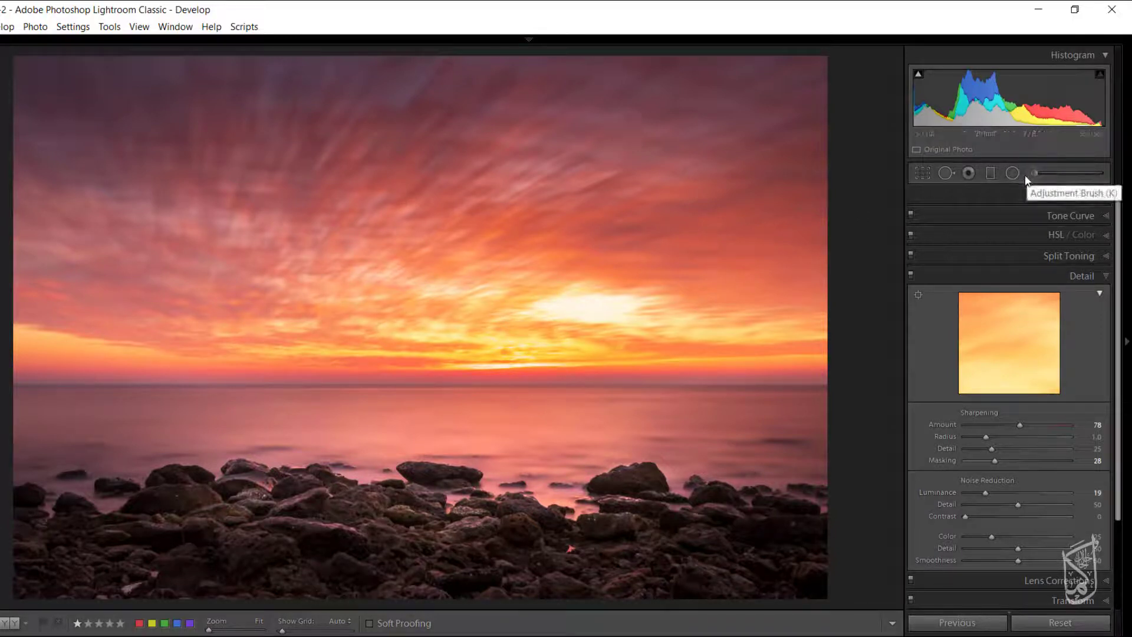
pyautogui.click(946, 174)
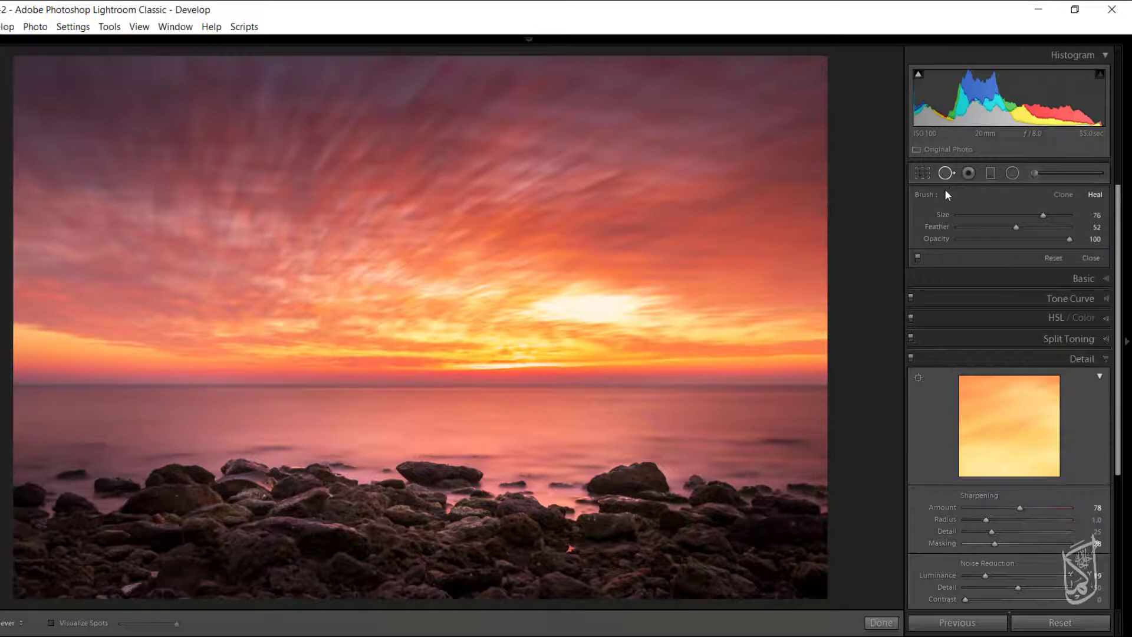
pyautogui.click(64, 96)
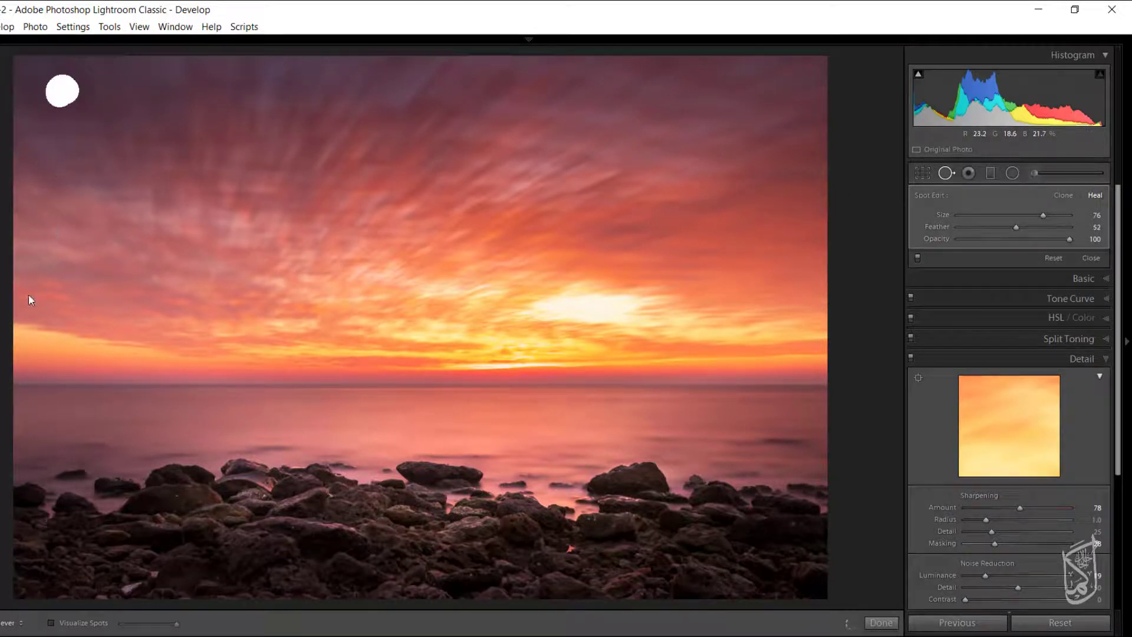
pyautogui.click(893, 624)
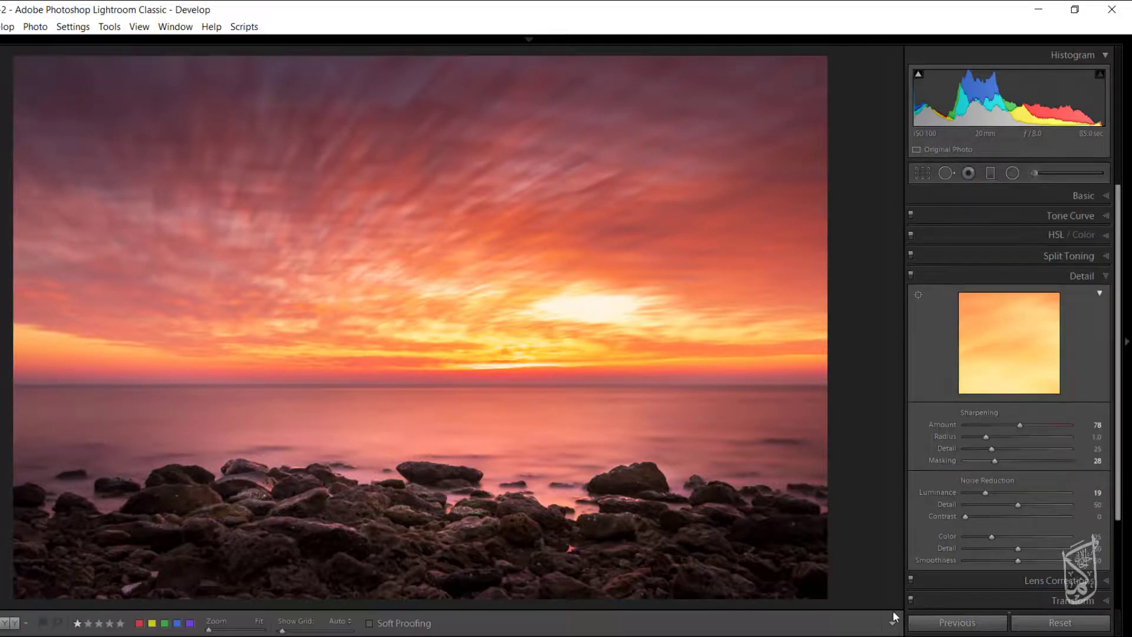
# Add a Highlight Priority post-crop vignette with Amount -9 and Highlights 56.
pyautogui.click(1107, 279)
pyautogui.click(1107, 337)
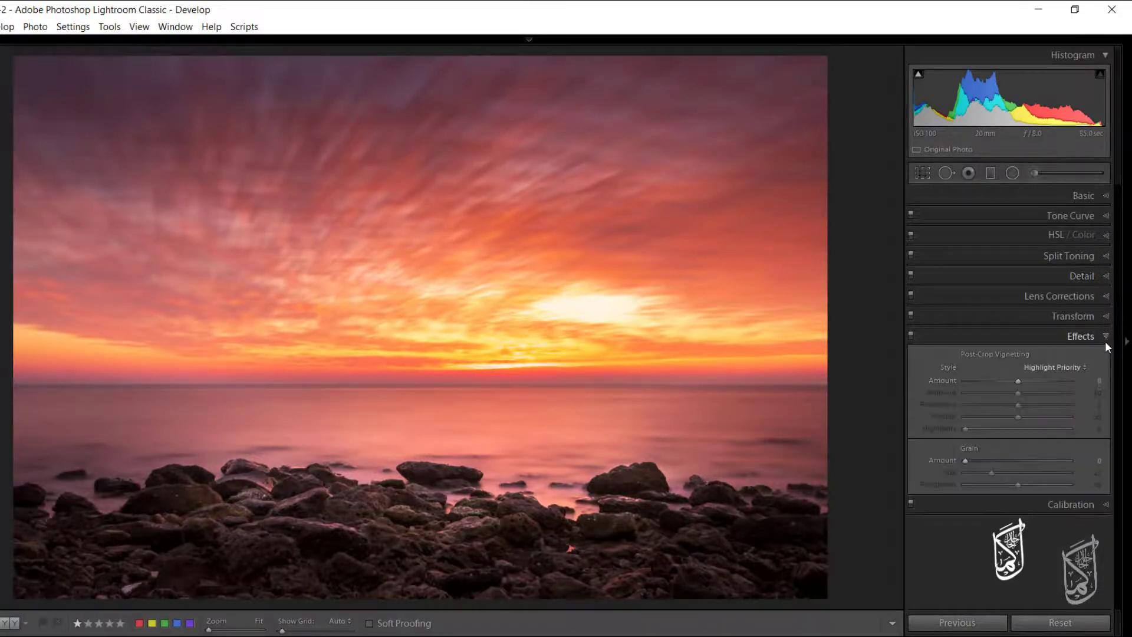
pyautogui.moveTo(1017, 381); pyautogui.dragTo(1024, 433)
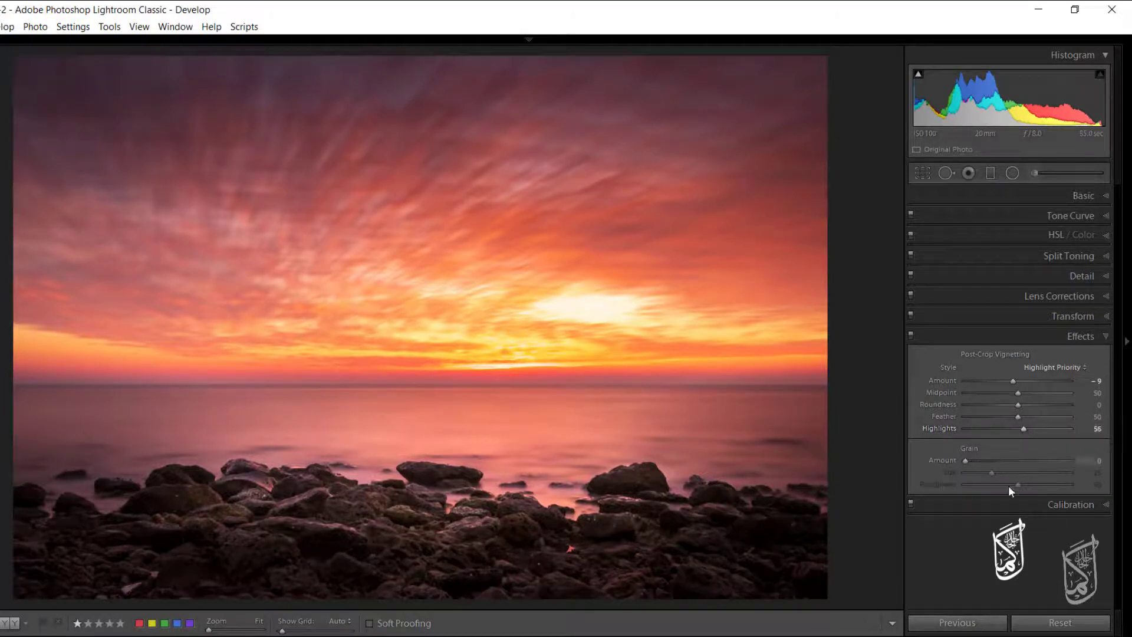
# Warm the wide radial filter over the foreground rocks by setting its Temp to 8.
pyautogui.hotkey('shift', 'm')
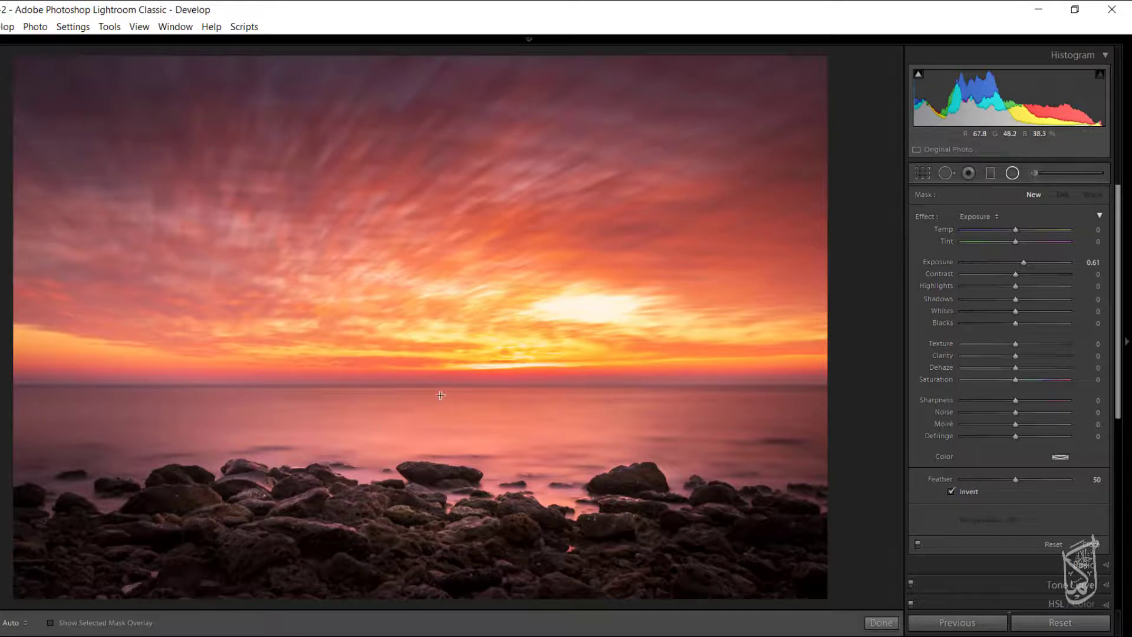
pyautogui.click(442, 474)
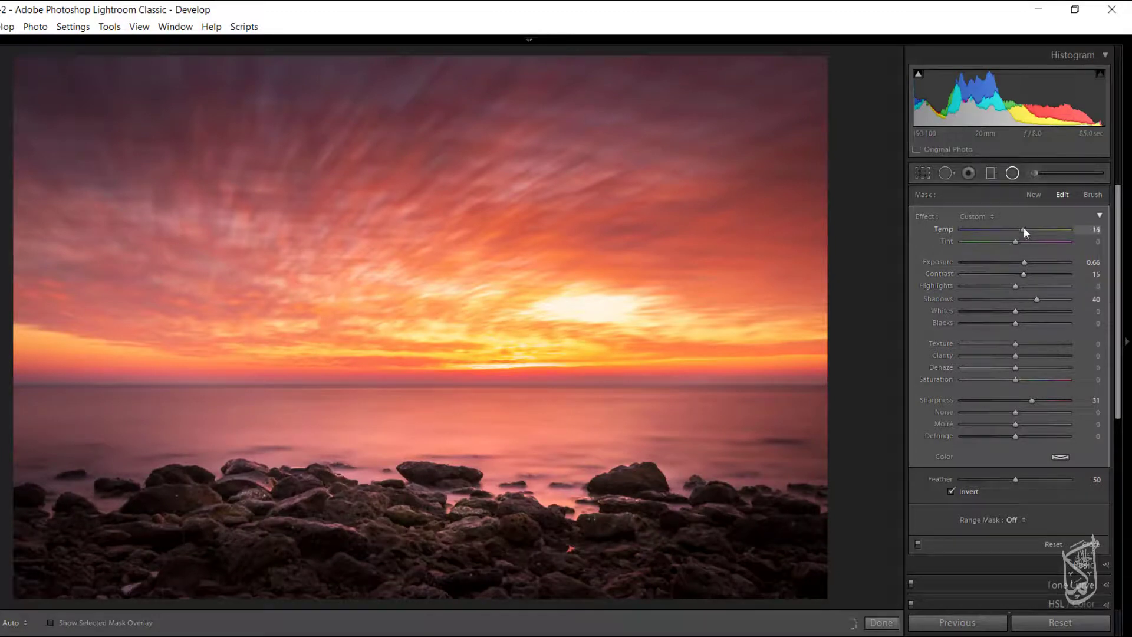
pyautogui.moveTo(1025, 228); pyautogui.dragTo(1021, 226)
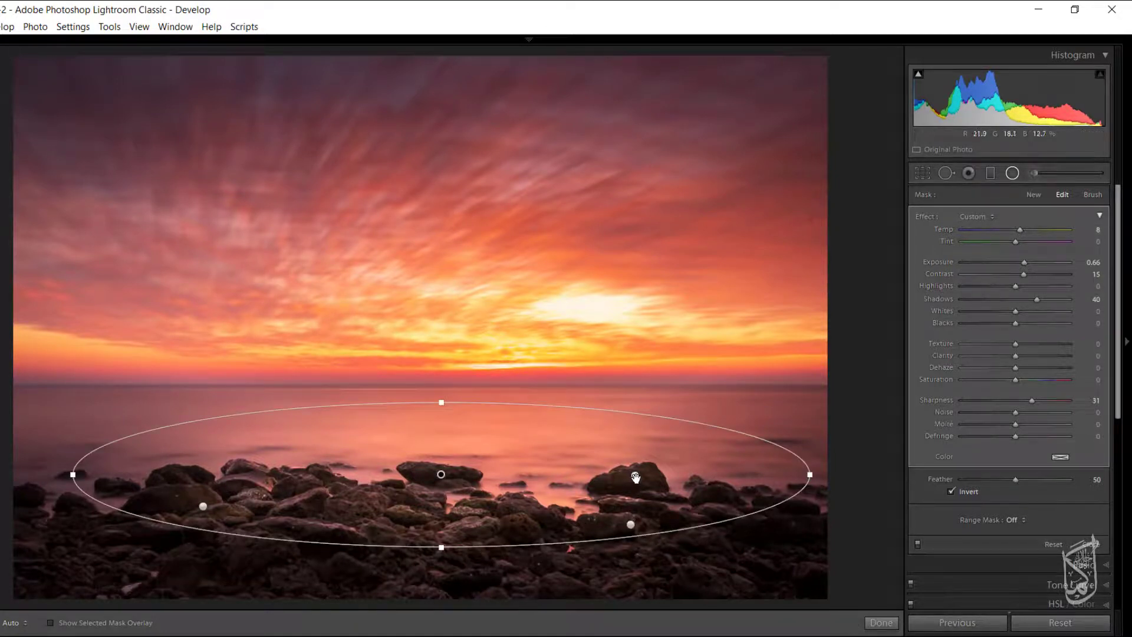
# Warm the three small rock radial filters by raising their Temp, using 14 for the one on the upper right-hand rock.
pyautogui.click(636, 477)
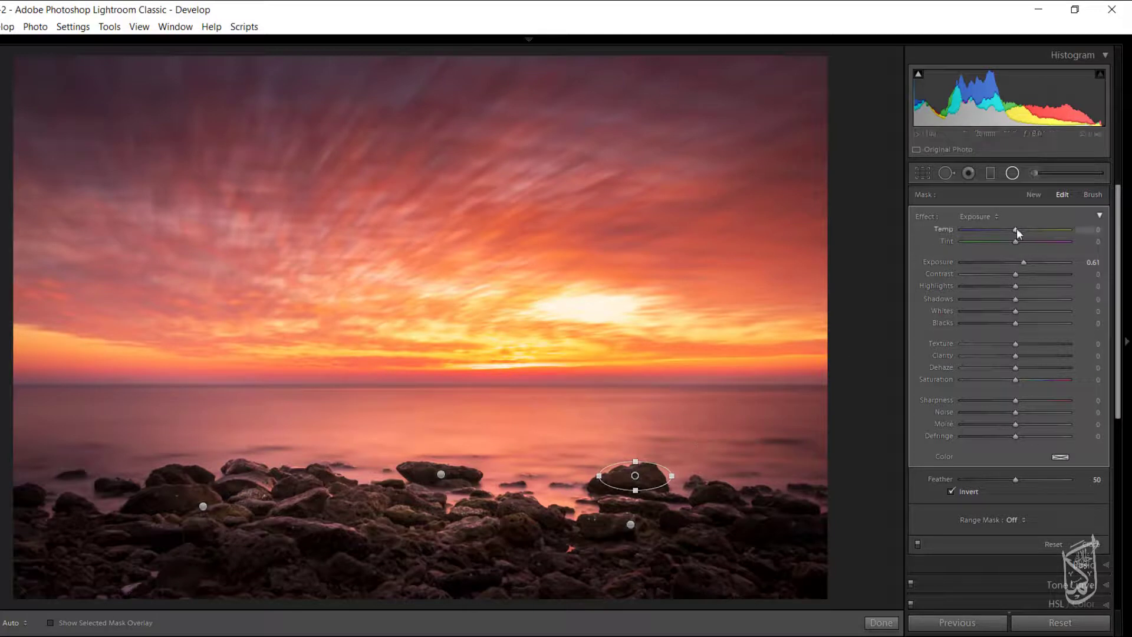
pyautogui.moveTo(1017, 229); pyautogui.dragTo(1023, 231)
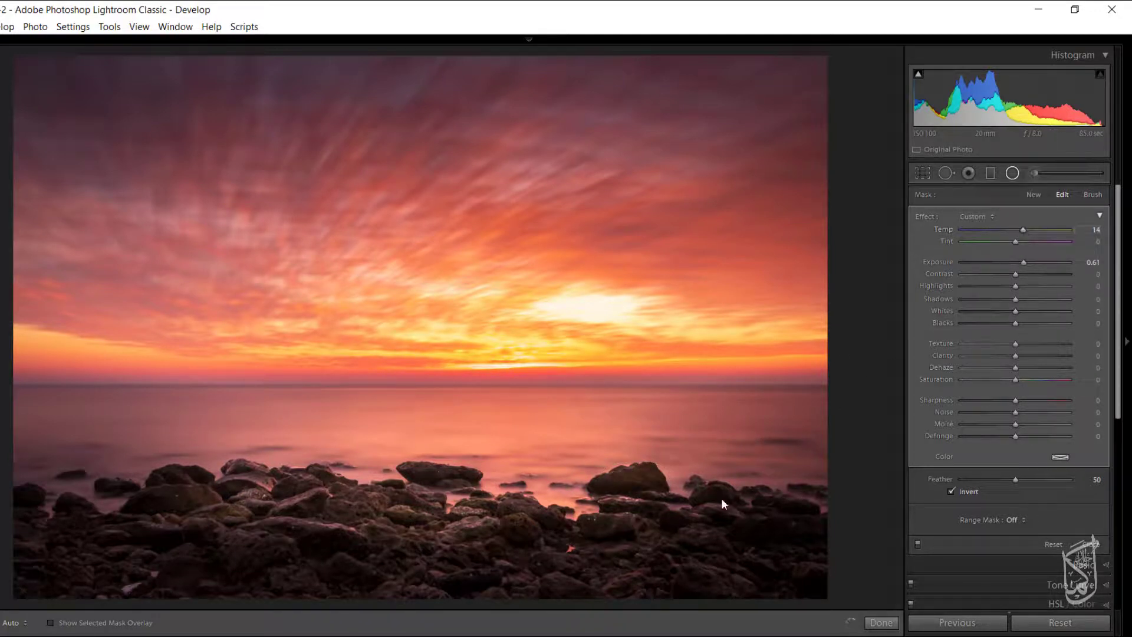
pyautogui.moveTo(631, 524); pyautogui.dragTo(687, 542)
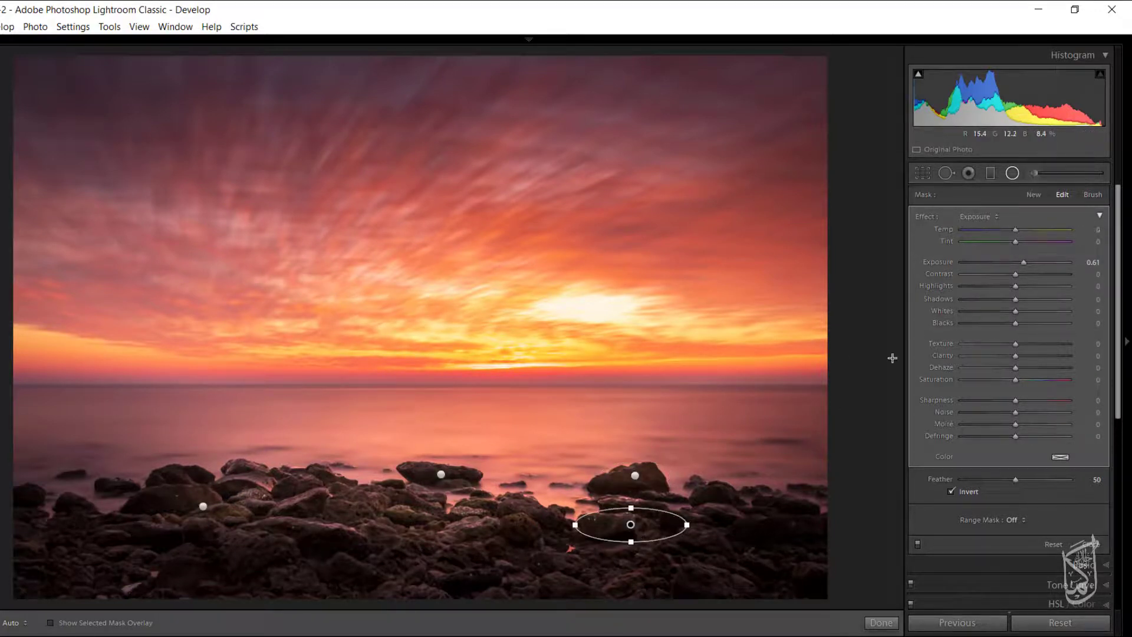
pyautogui.moveTo(1016, 228); pyautogui.dragTo(1021, 227)
pyautogui.moveTo(203, 507); pyautogui.dragTo(282, 529)
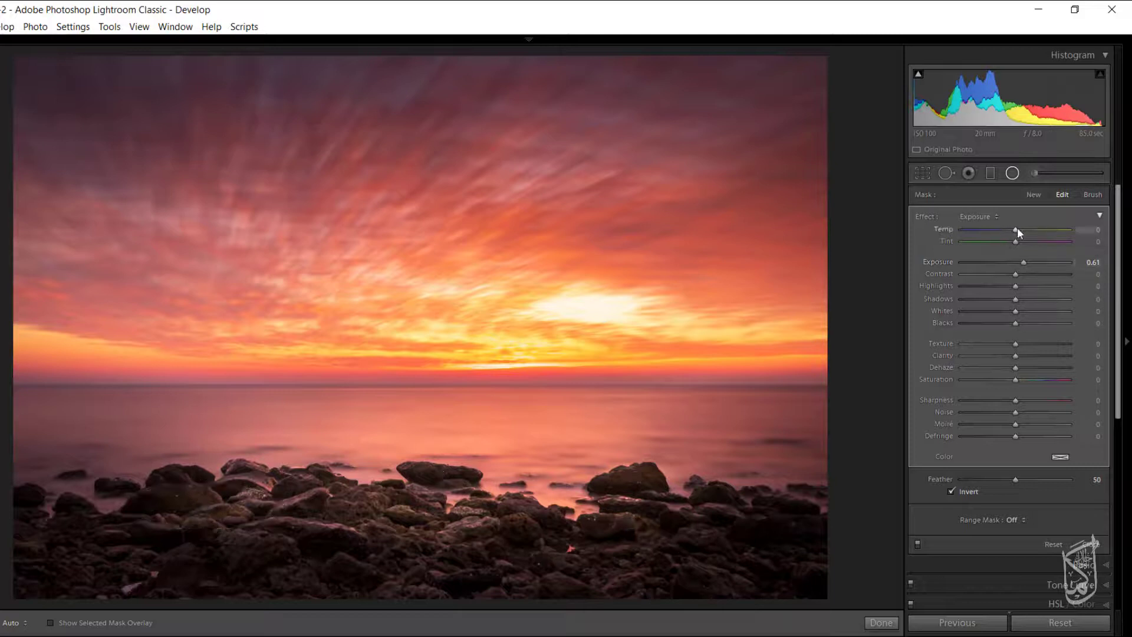
pyautogui.moveTo(1024, 228); pyautogui.dragTo(1027, 229)
pyautogui.click(874, 622)
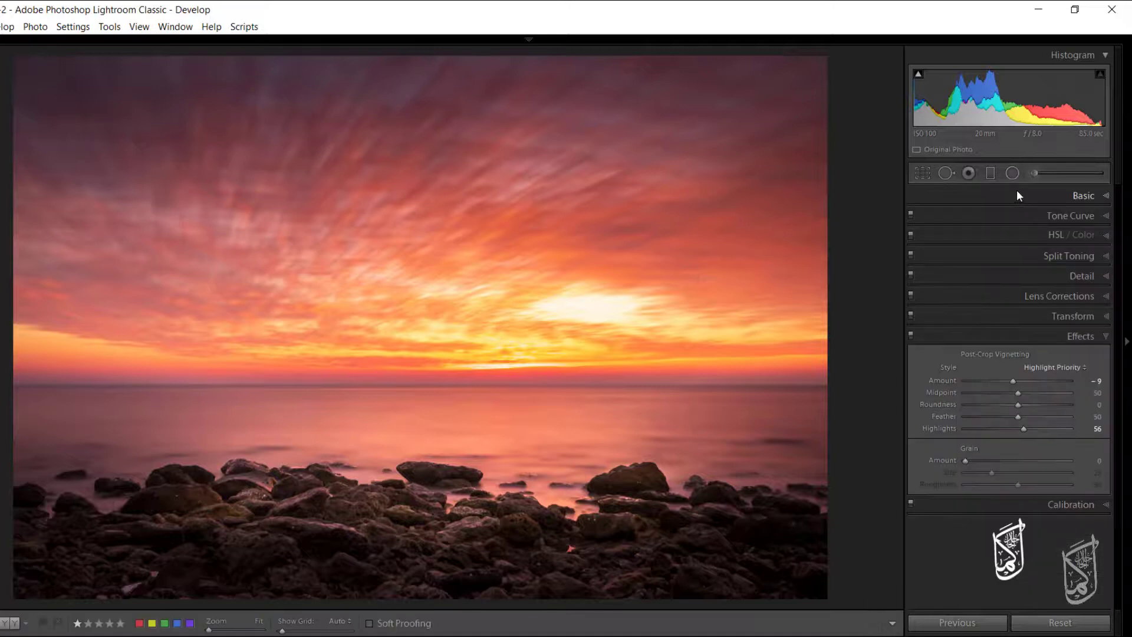
# Set the Highlights of the wide radial filter over the foreground rocks to 26.
pyautogui.click(1008, 174)
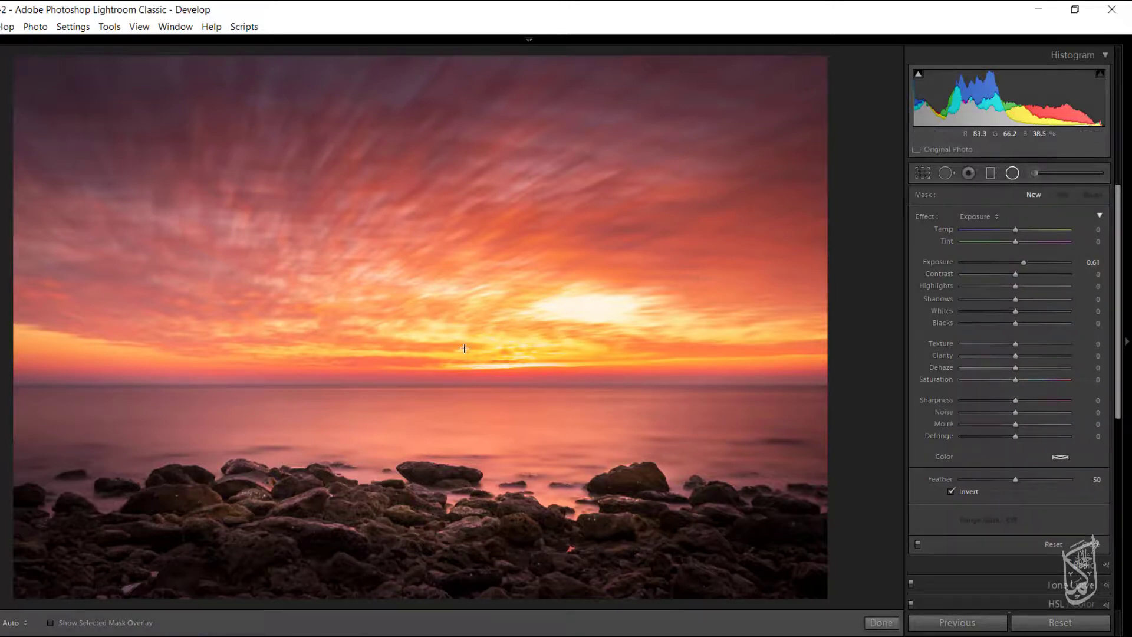
pyautogui.click(441, 475)
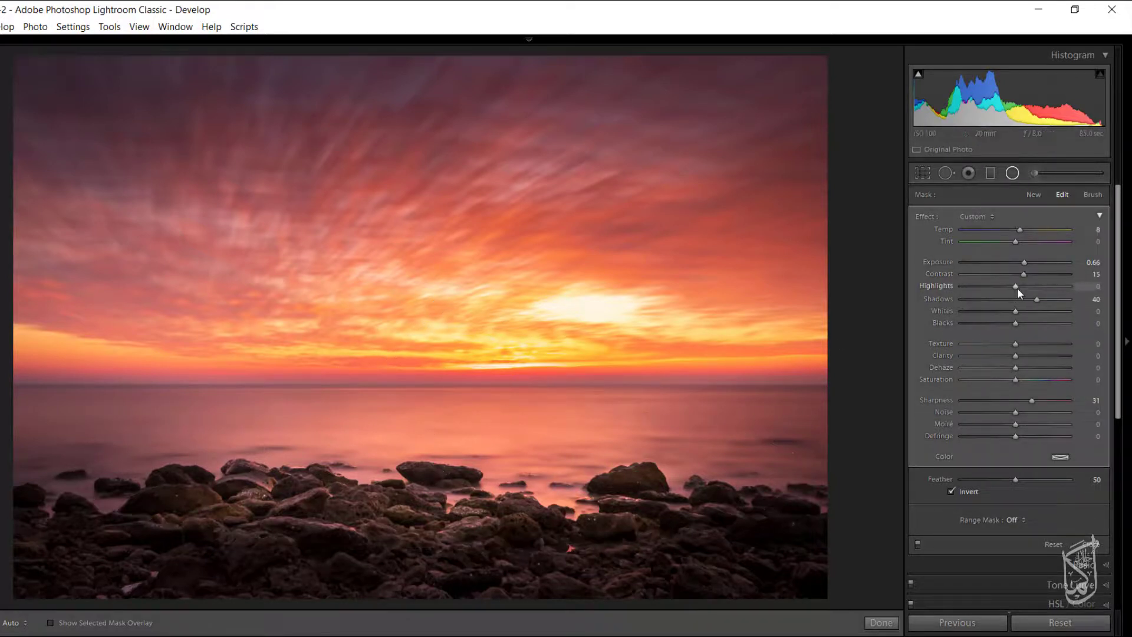
pyautogui.moveTo(1031, 286); pyautogui.dragTo(1031, 285)
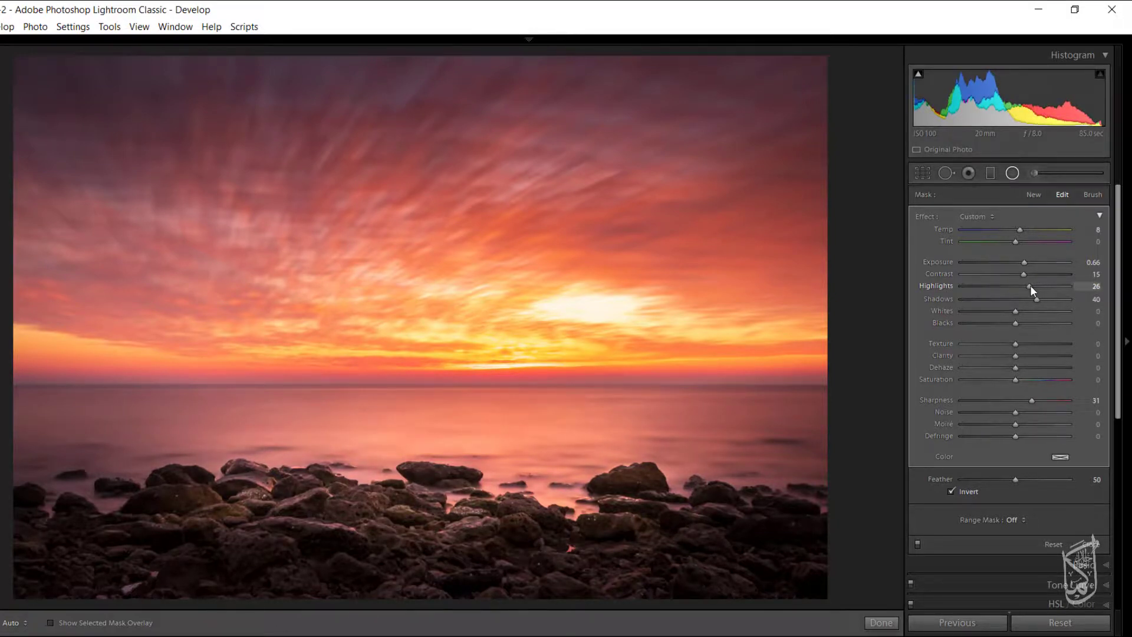
pyautogui.click(1013, 173)
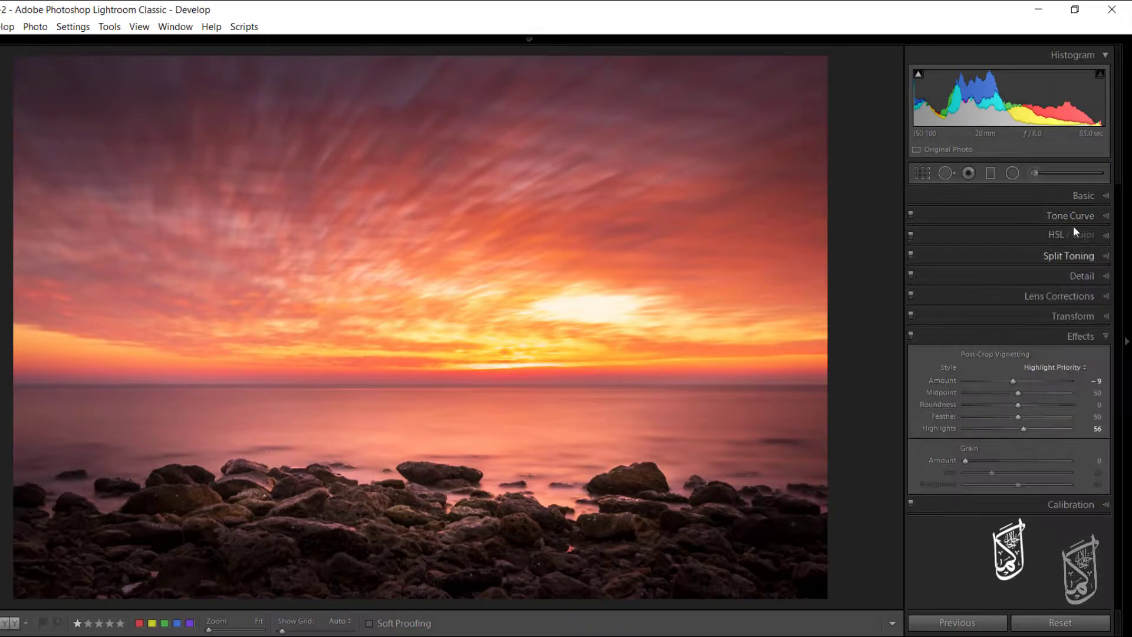
# Shape the parametric tone curve with Highlights -43, Lights +12, Darks -16 and Shadows +20.
pyautogui.click(1105, 216)
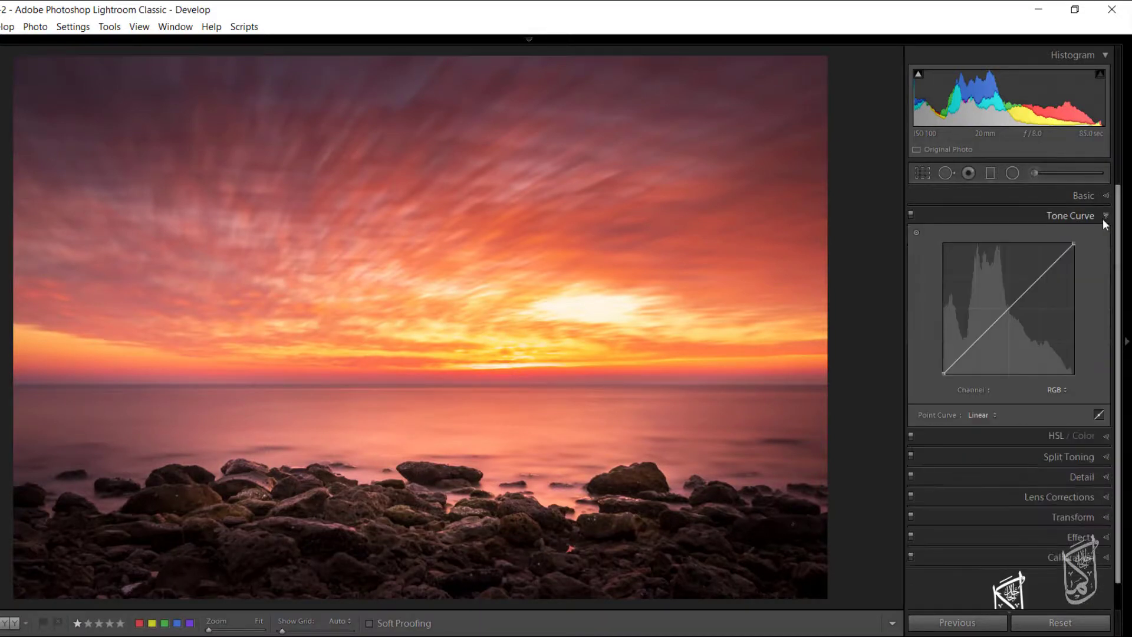
pyautogui.click(1099, 414)
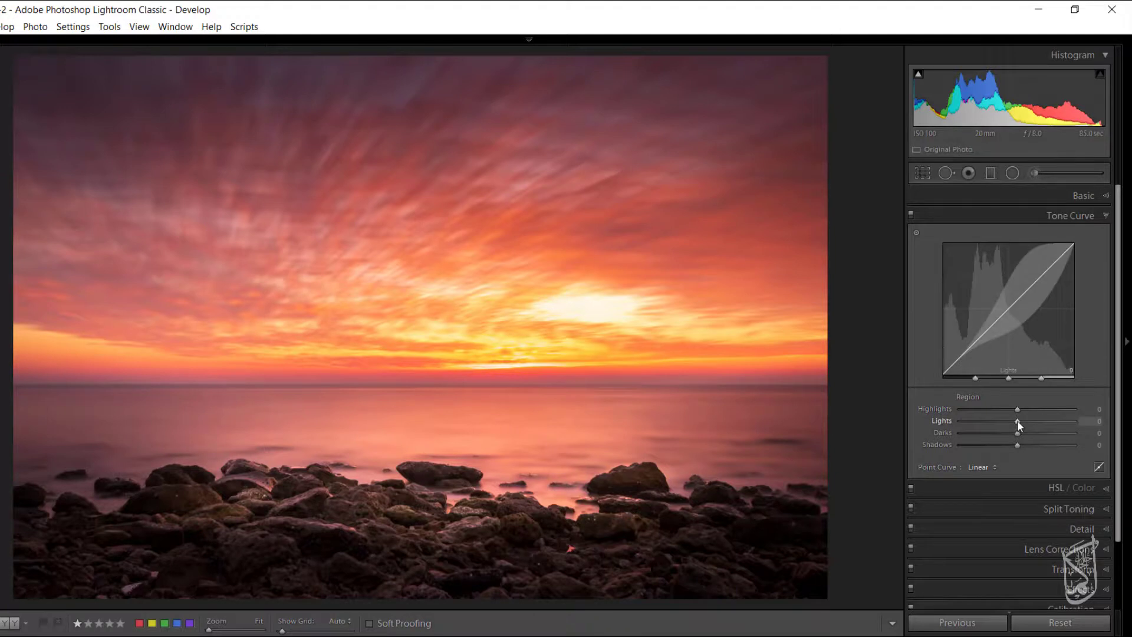
pyautogui.moveTo(1017, 419)
pyautogui.mouseDown()
pyautogui.moveTo(1035, 419)
pyautogui.moveTo(992, 413)
pyautogui.moveTo(1008, 435)
pyautogui.mouseUp()
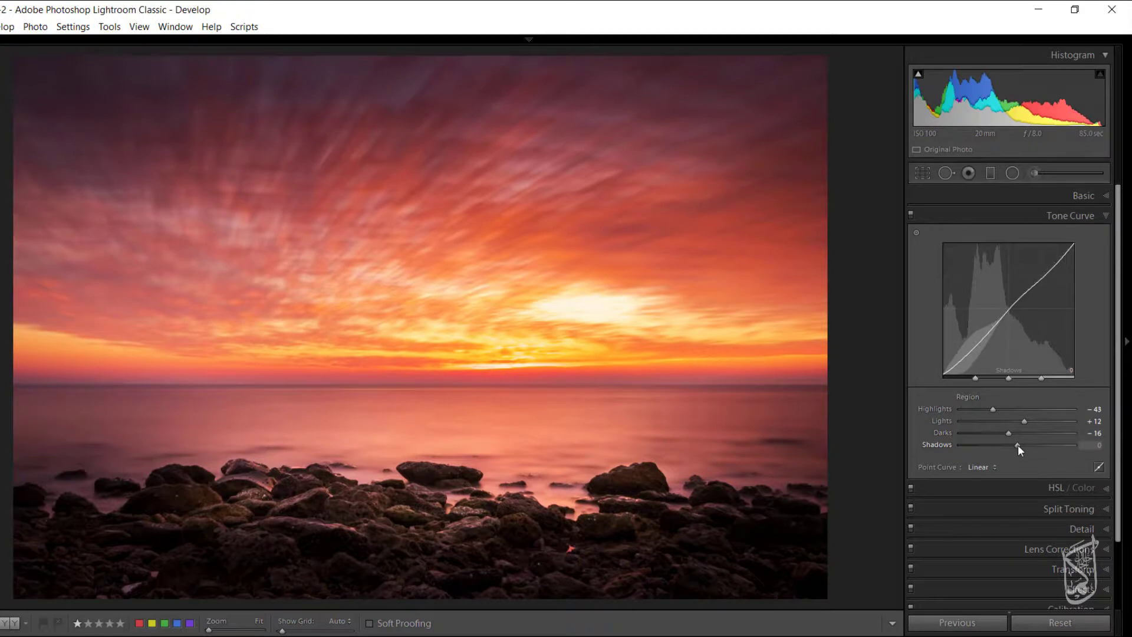
pyautogui.moveTo(1018, 445); pyautogui.dragTo(1030, 446)
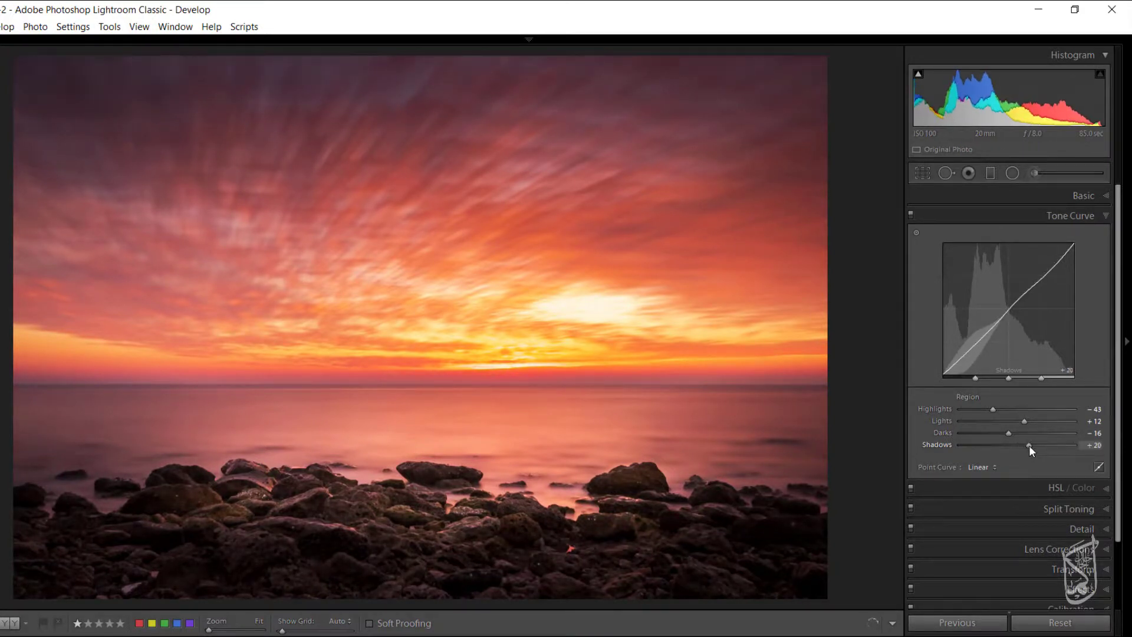